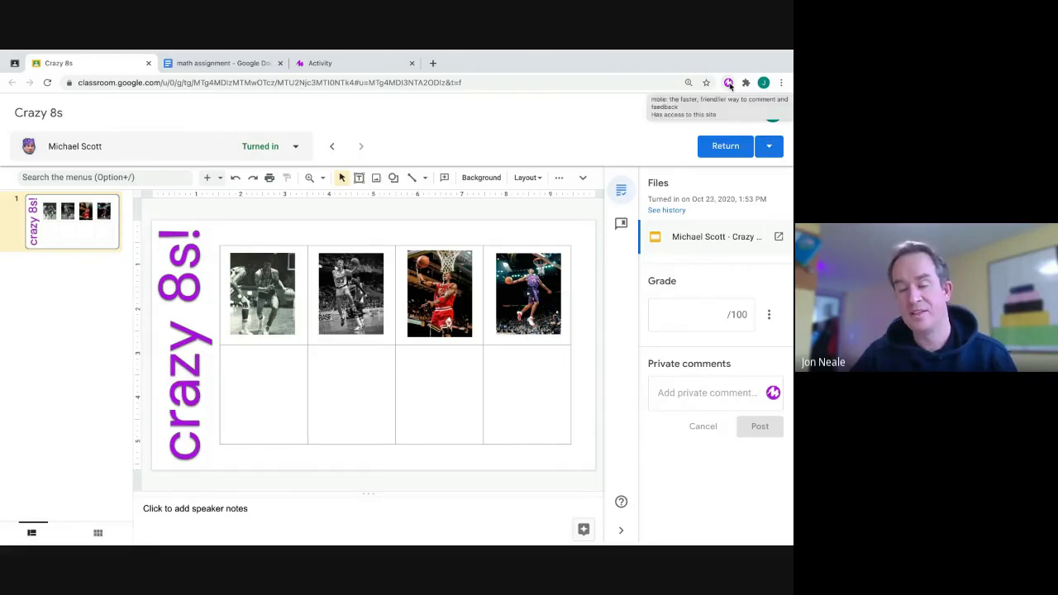
Step: Examine the mote extension's menu and its entry among the browser's installed extensions
{"action": "left_click", "coordinate": [728, 83]}
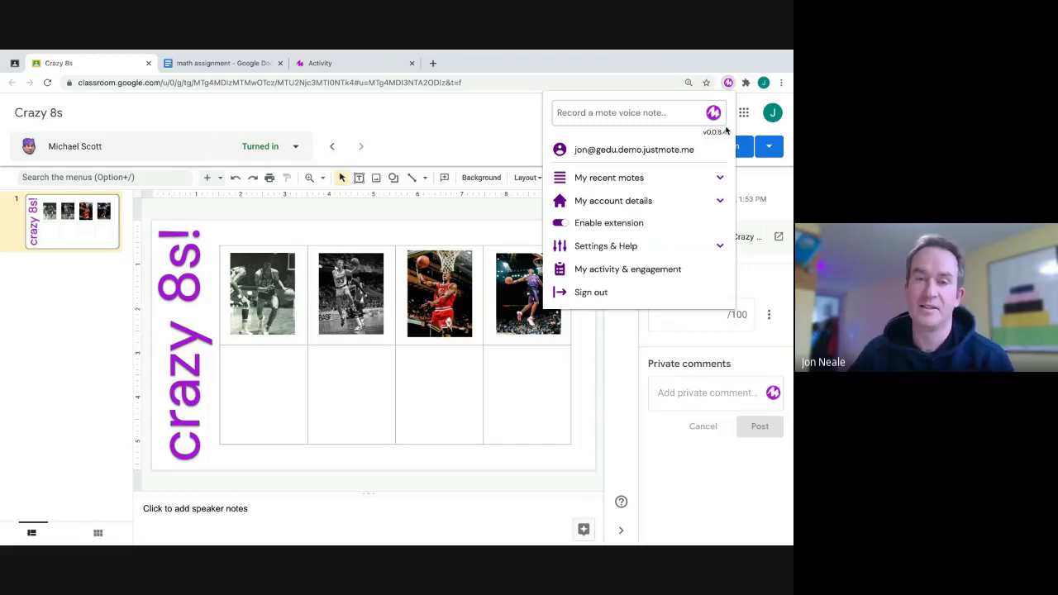
{"action": "left_click", "coordinate": [735, 68]}
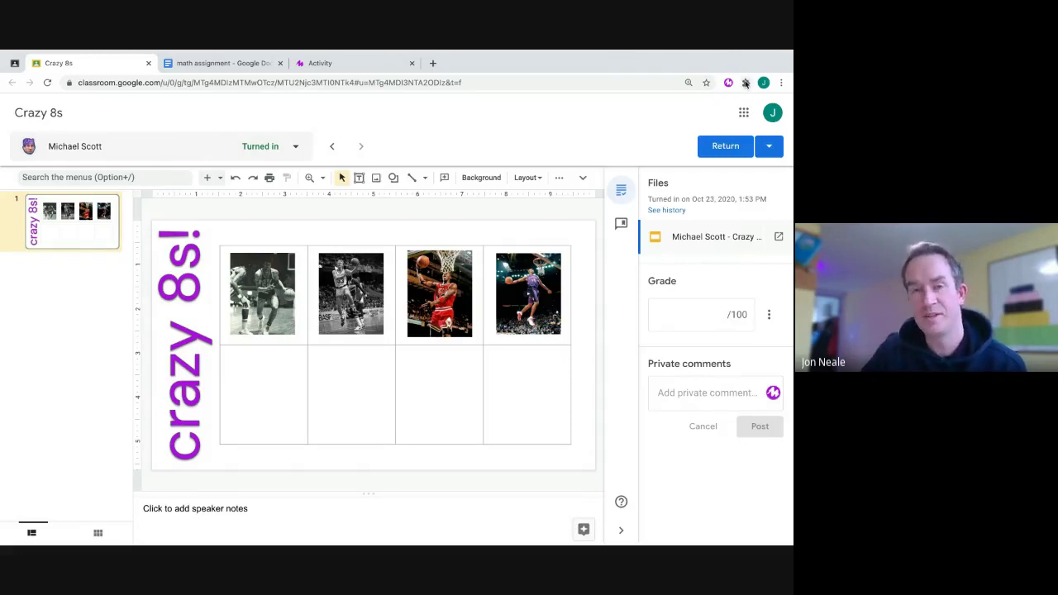
{"action": "left_click", "coordinate": [744, 83]}
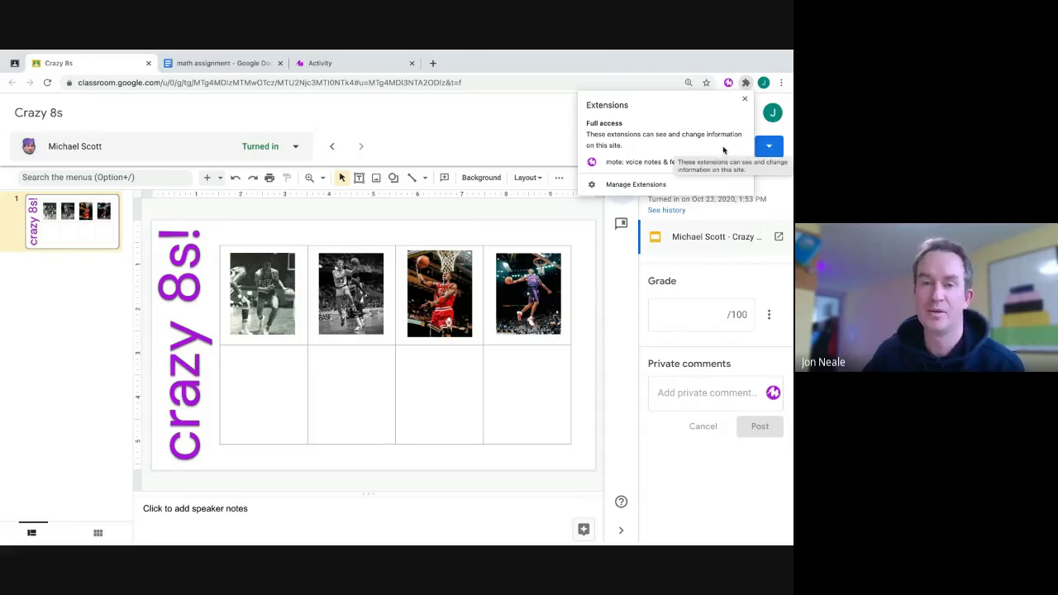
{"action": "left_click", "coordinate": [553, 133]}
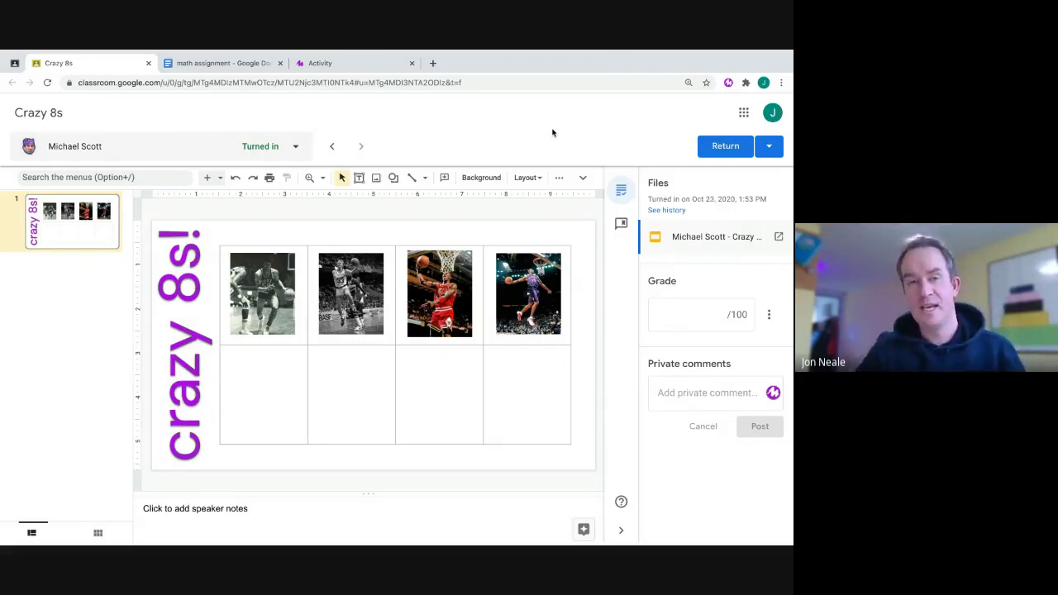
Step: Record and post a mote voice comment on the third basketball photo in the slide, and play it back
{"action": "left_click", "coordinate": [449, 272]}
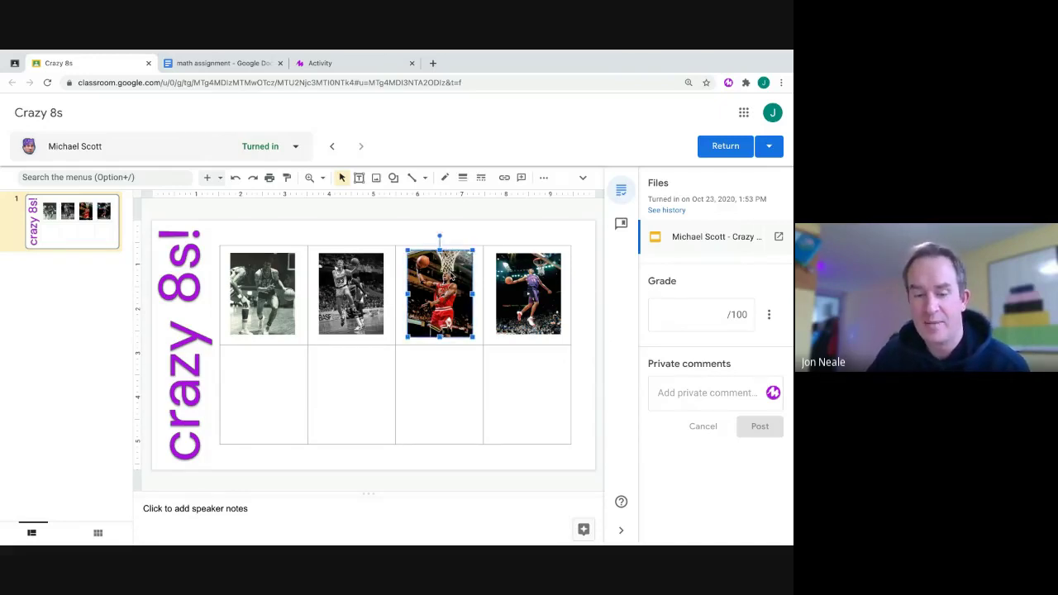
{"action": "left_click", "coordinate": [521, 178]}
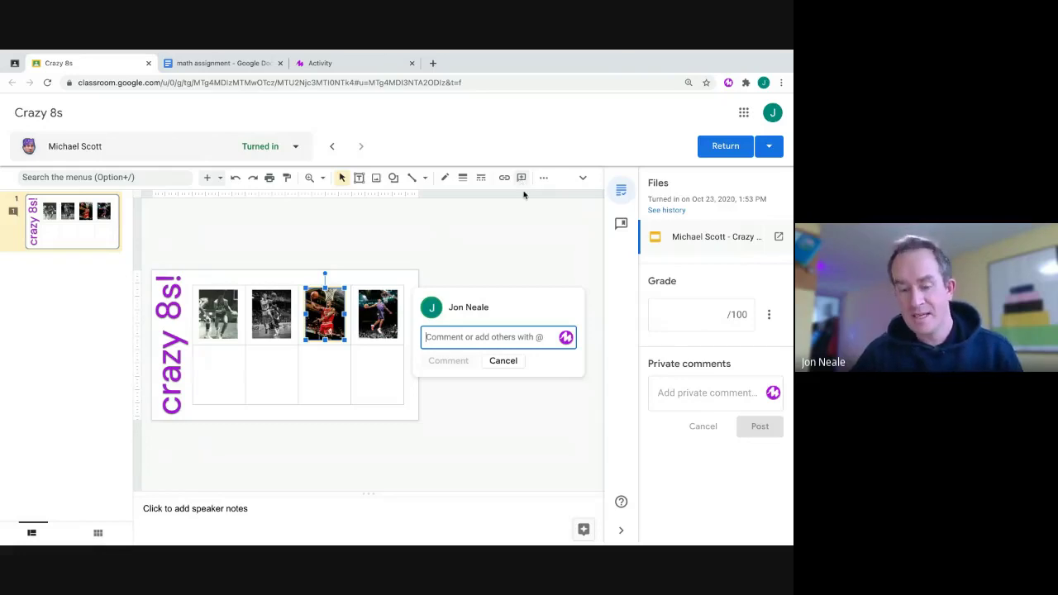
{"action": "left_click", "coordinate": [566, 338]}
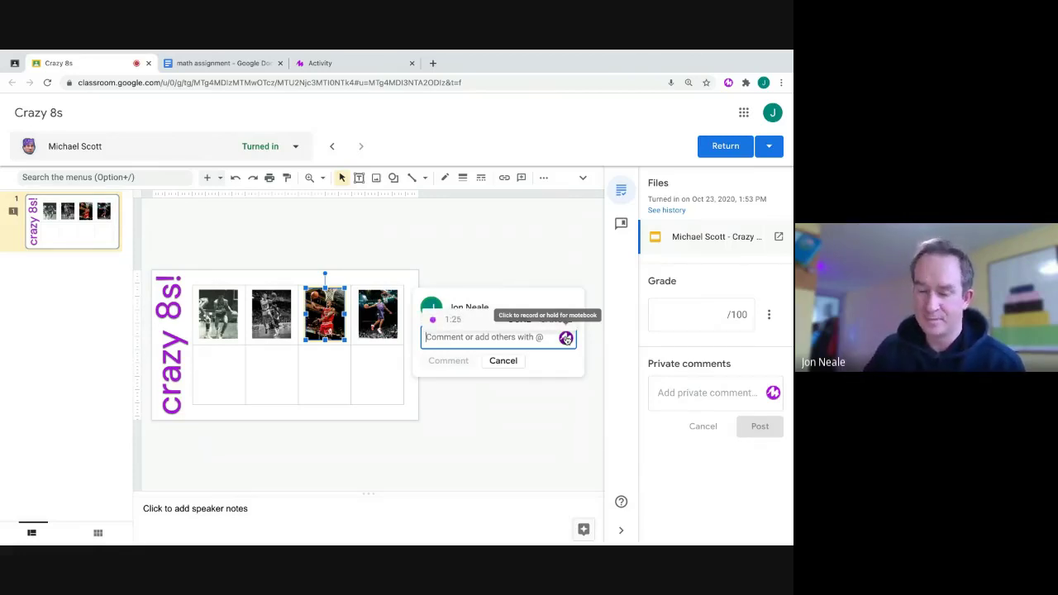
{"action": "left_click", "coordinate": [566, 338]}
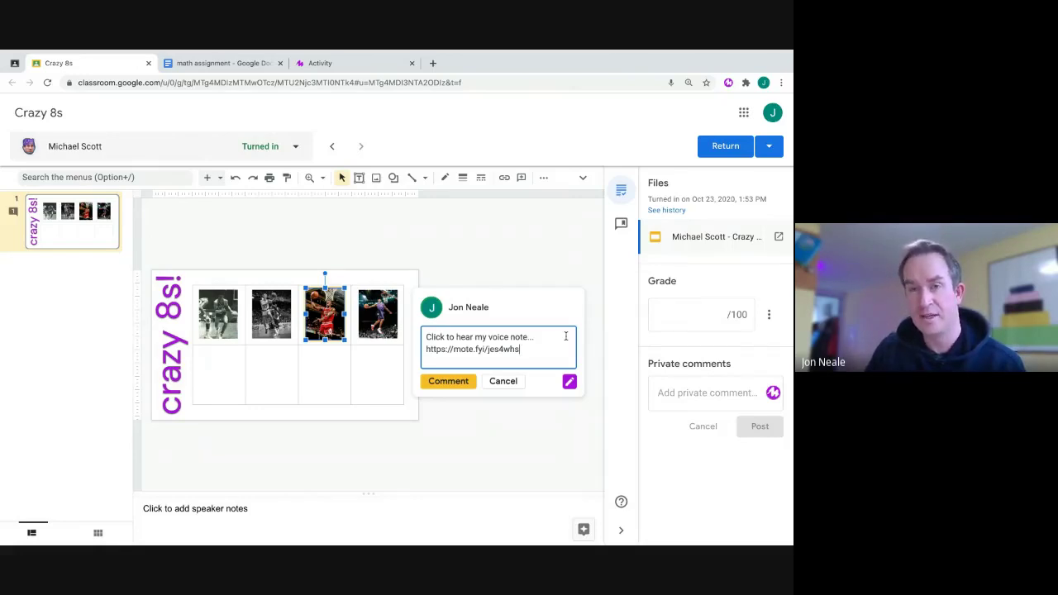
{"action": "left_click", "coordinate": [467, 381]}
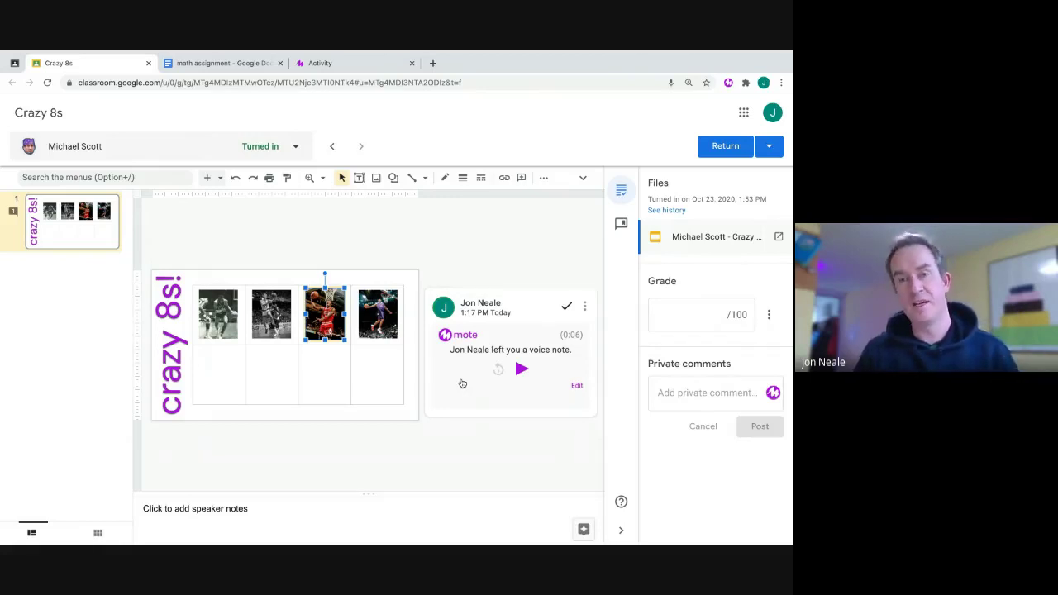
{"action": "left_click", "coordinate": [520, 370]}
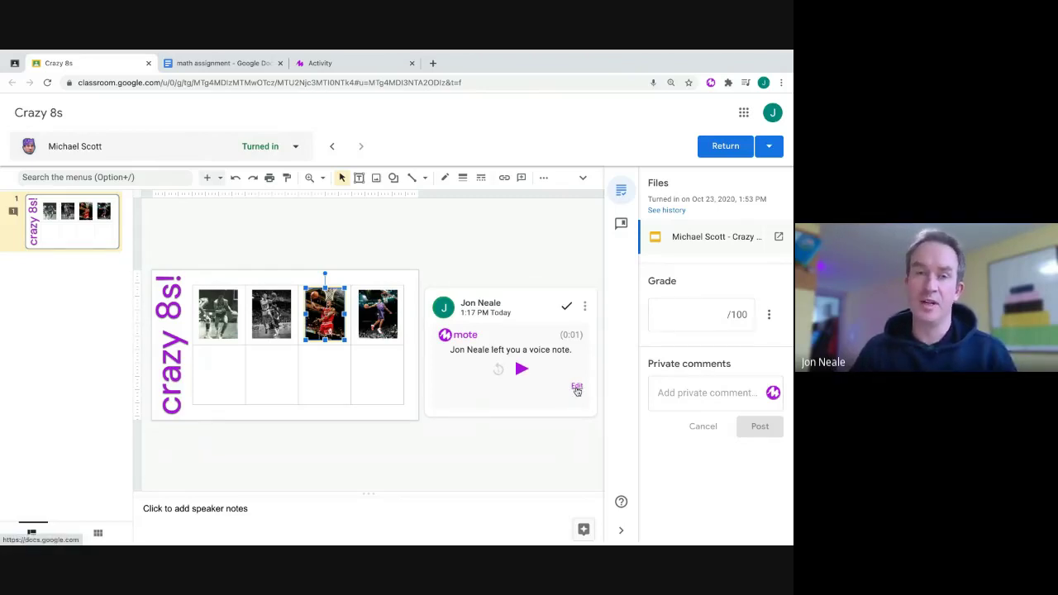
Step: Enable voice transcription in the mote extension settings and set the transcription language to English (UK)
{"action": "left_click", "coordinate": [701, 396]}
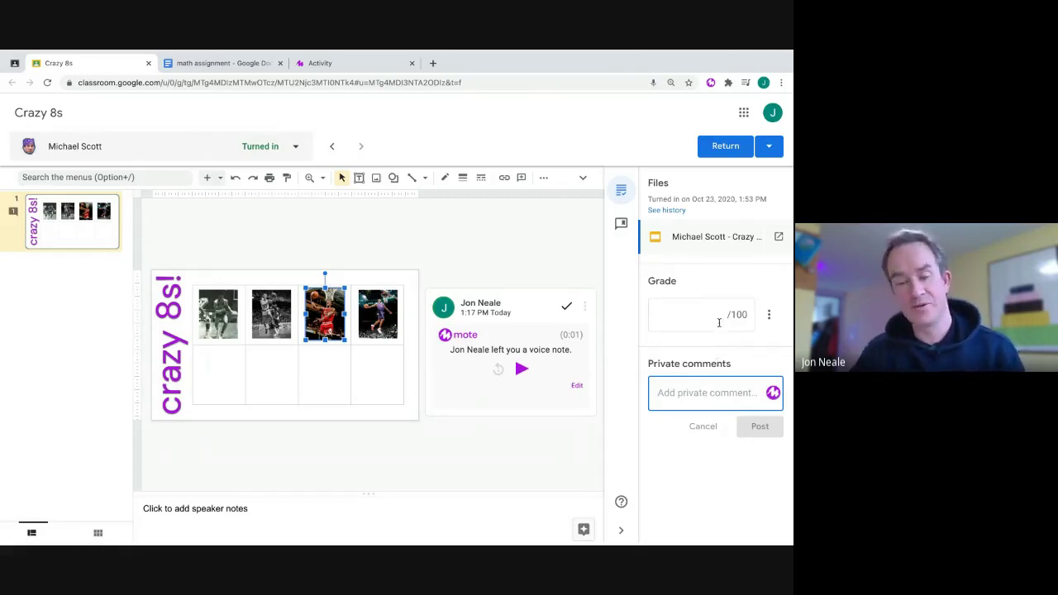
{"action": "left_click", "coordinate": [710, 83]}
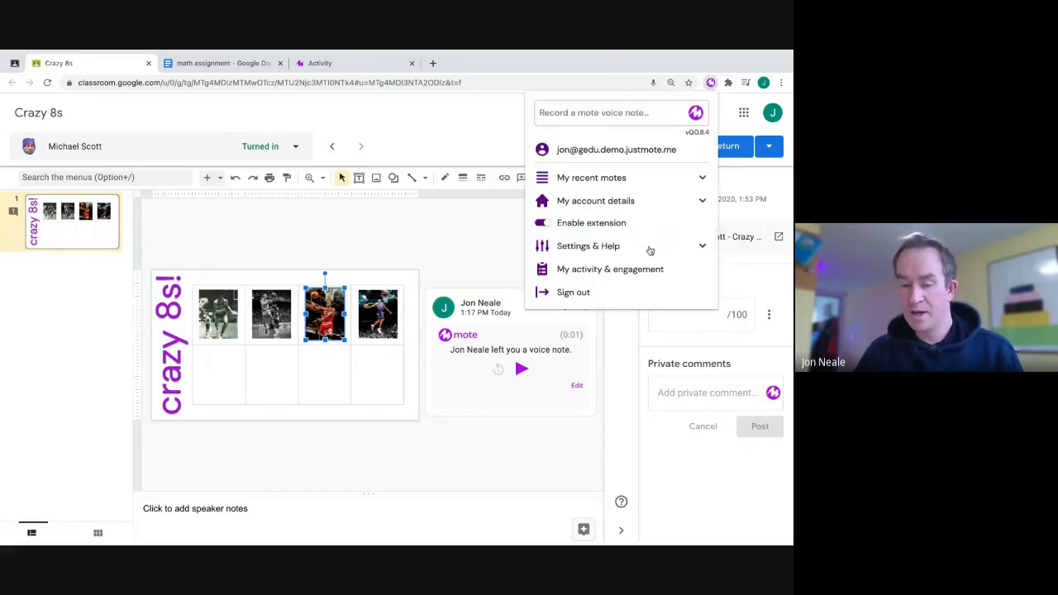
{"action": "left_click", "coordinate": [650, 251]}
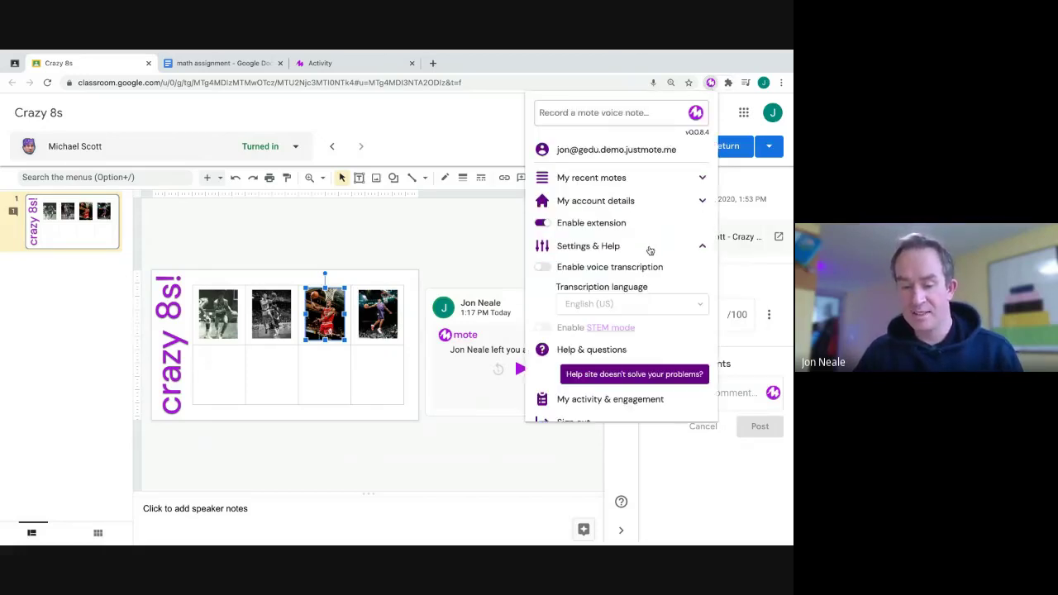
{"action": "left_click", "coordinate": [542, 268]}
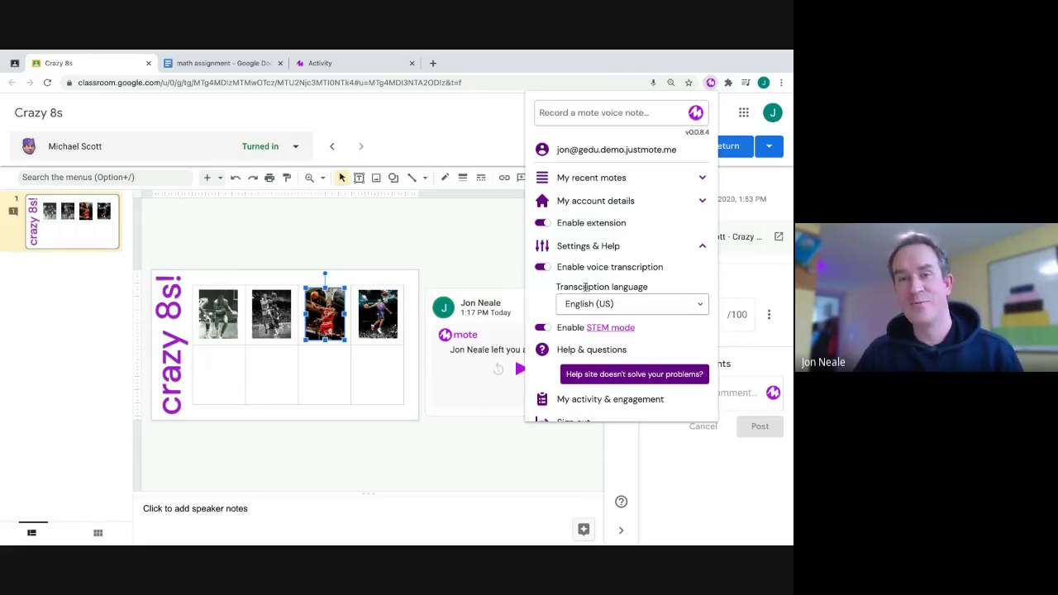
{"action": "left_click", "coordinate": [620, 307]}
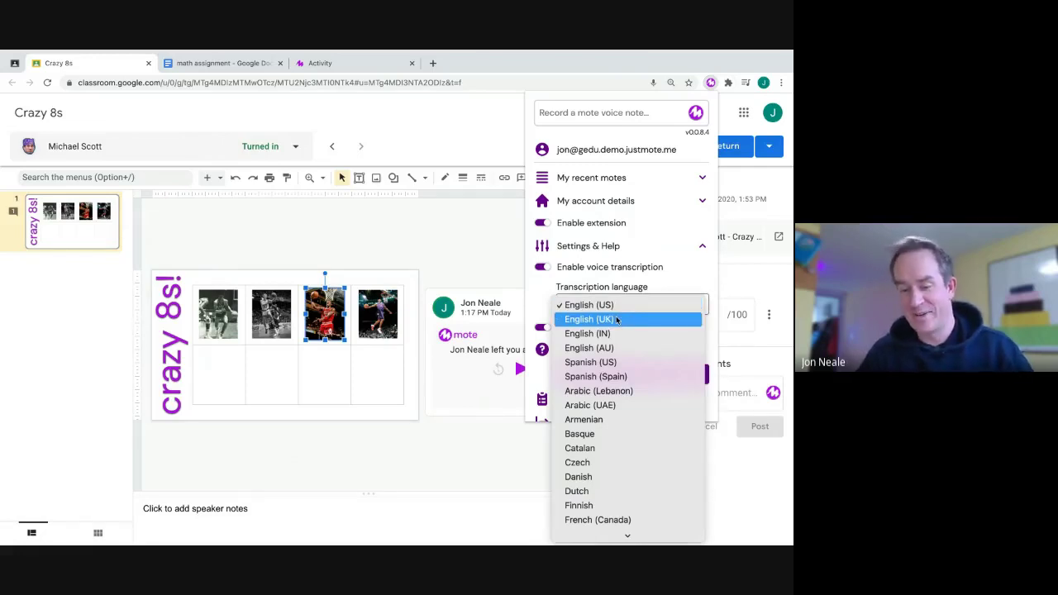
{"action": "left_click", "coordinate": [616, 320]}
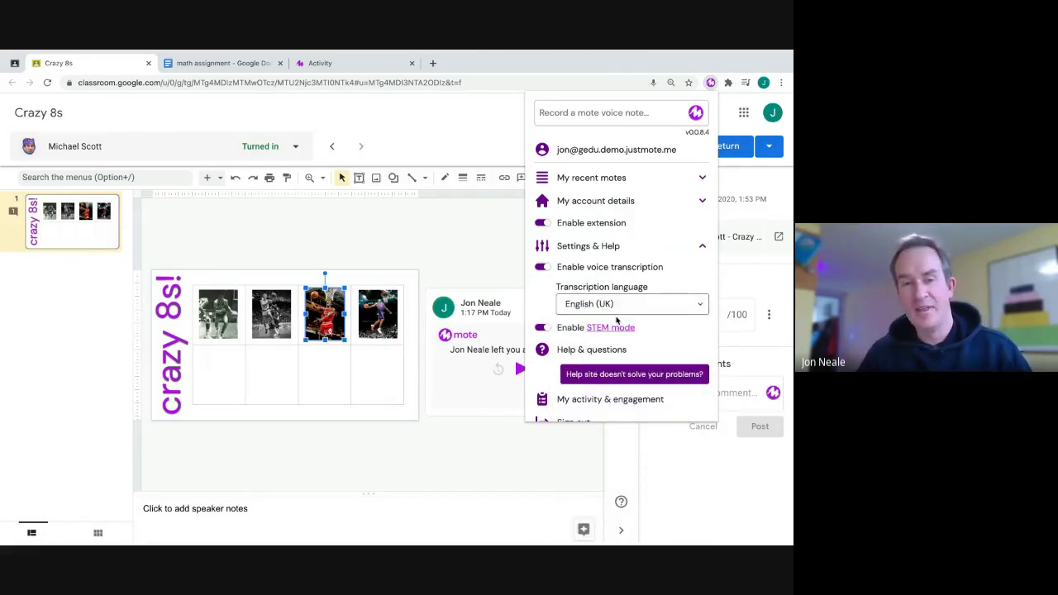
{"action": "left_click", "coordinate": [507, 239]}
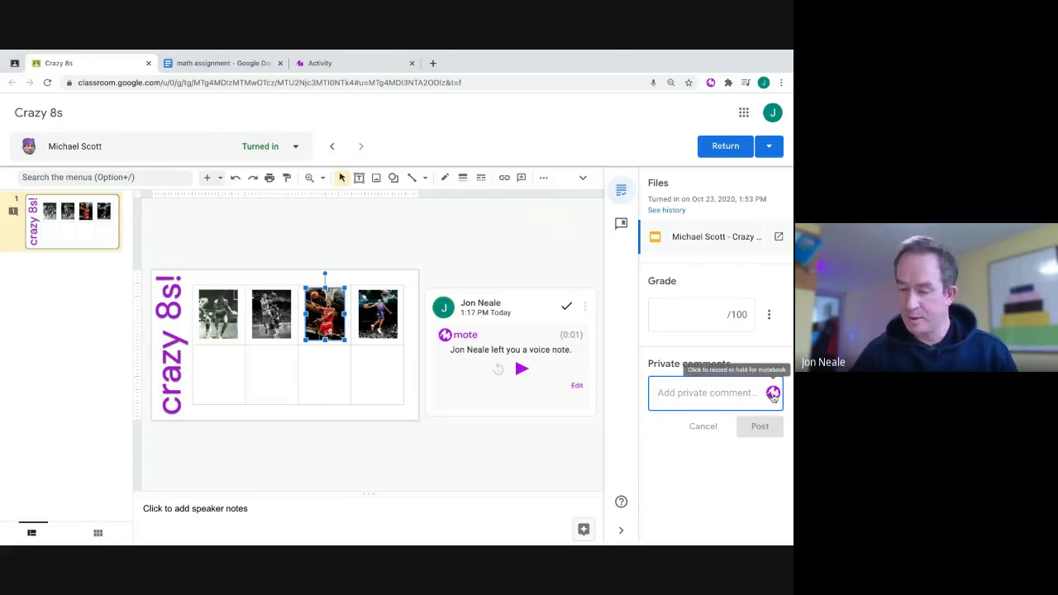
Step: Record a mote voice note as a private comment on the student's Crazy 8s submission
{"action": "left_click", "coordinate": [773, 394]}
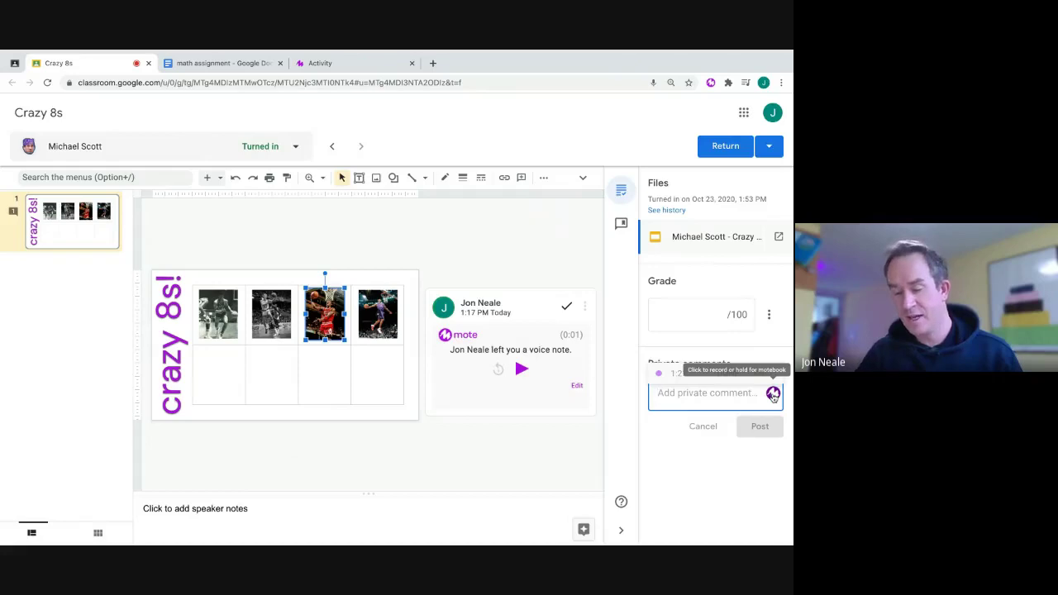
{"action": "left_click", "coordinate": [773, 395]}
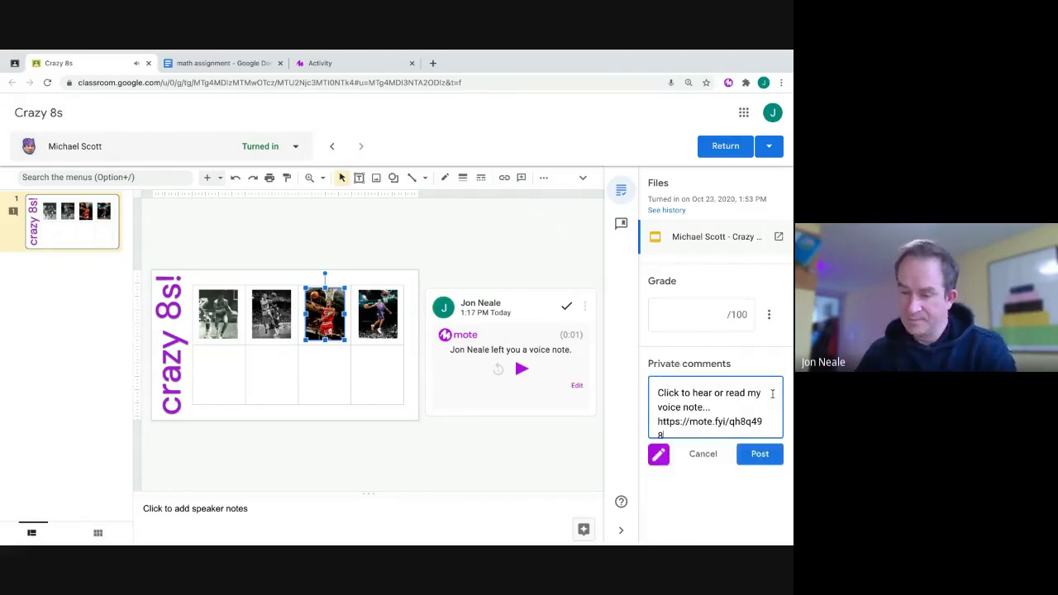
Step: Edit the voice note's transcript to end with "Thank you very much.", save it and post the private comment
{"action": "left_click", "coordinate": [660, 456]}
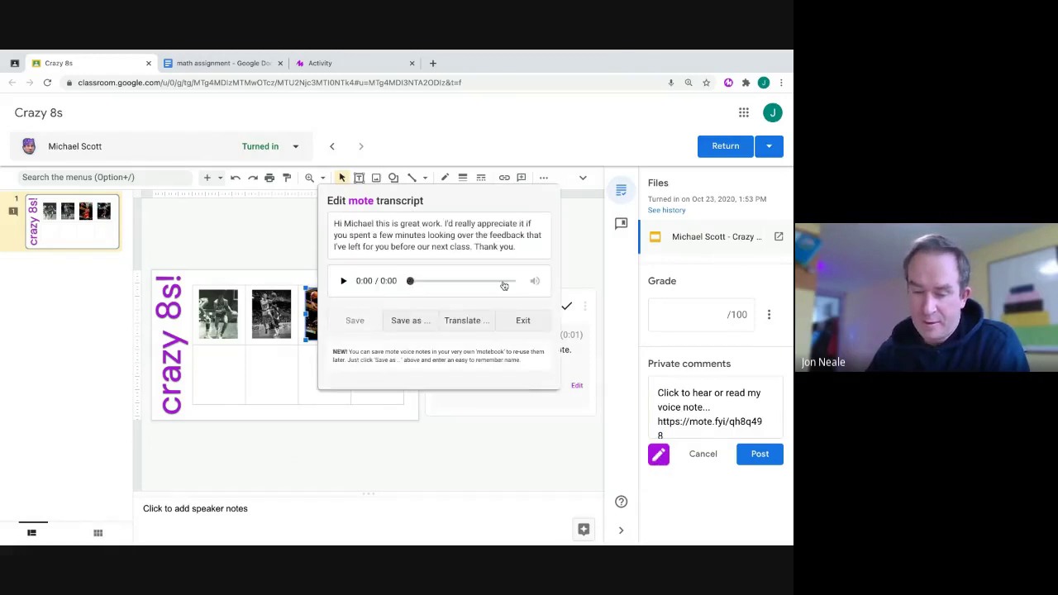
{"action": "left_click", "coordinate": [535, 283]}
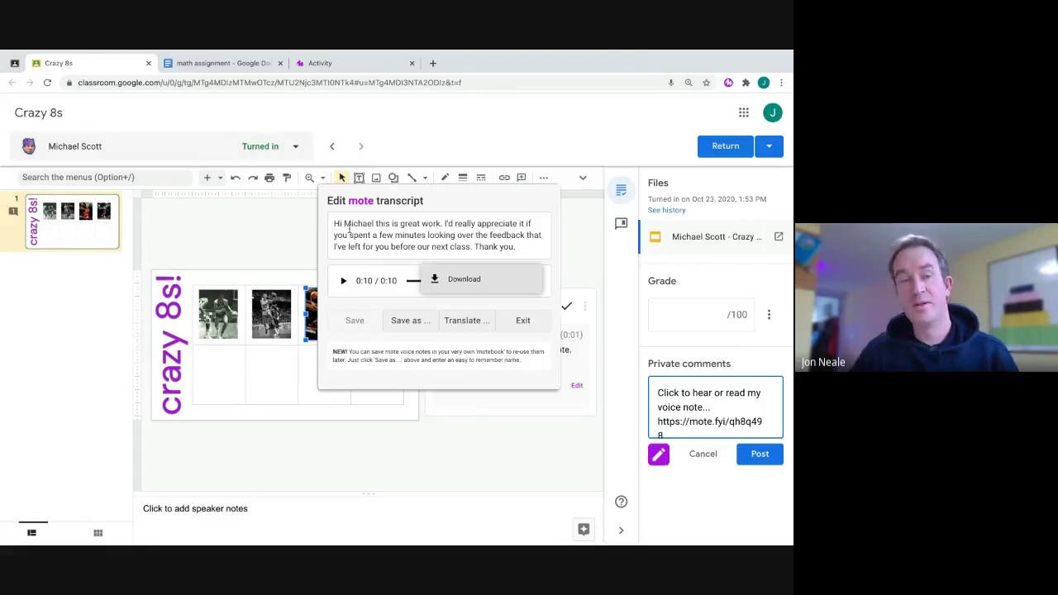
{"action": "left_click", "coordinate": [476, 246]}
{"action": "type", "text": "very much."}
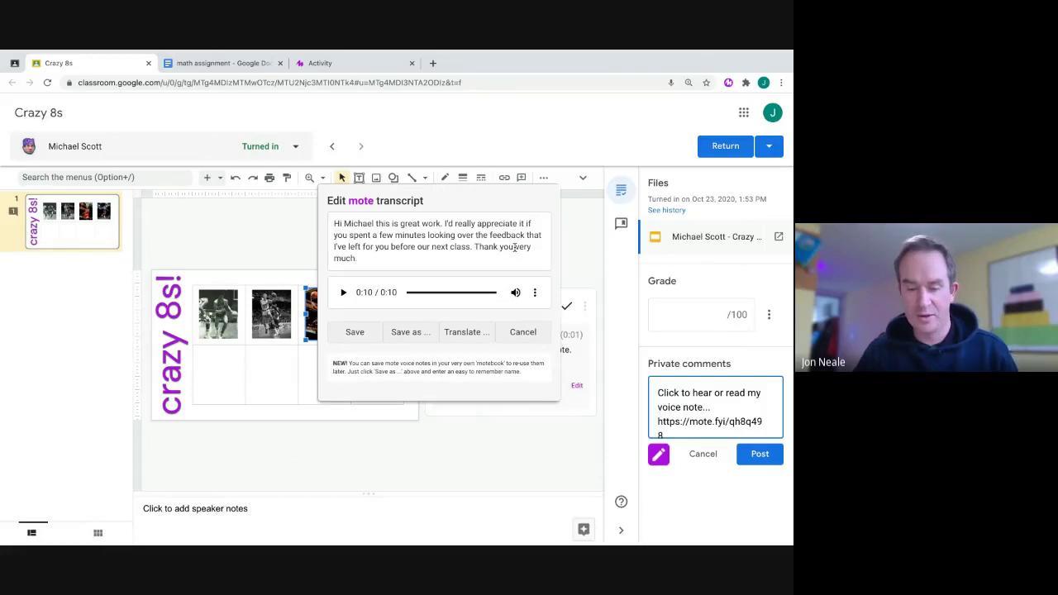
{"action": "left_click", "coordinate": [356, 332]}
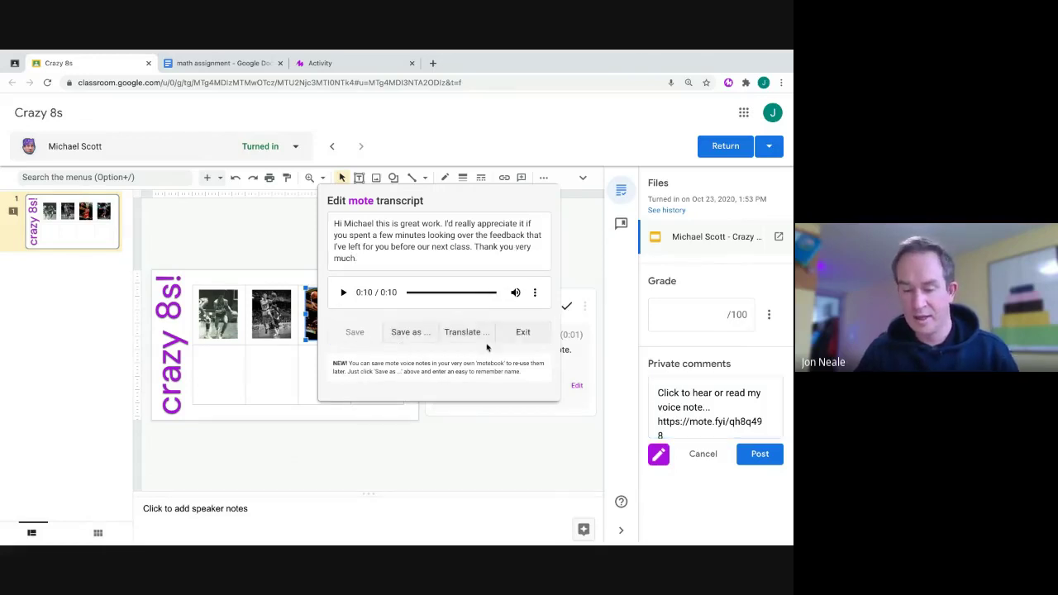
{"action": "left_click", "coordinate": [523, 333]}
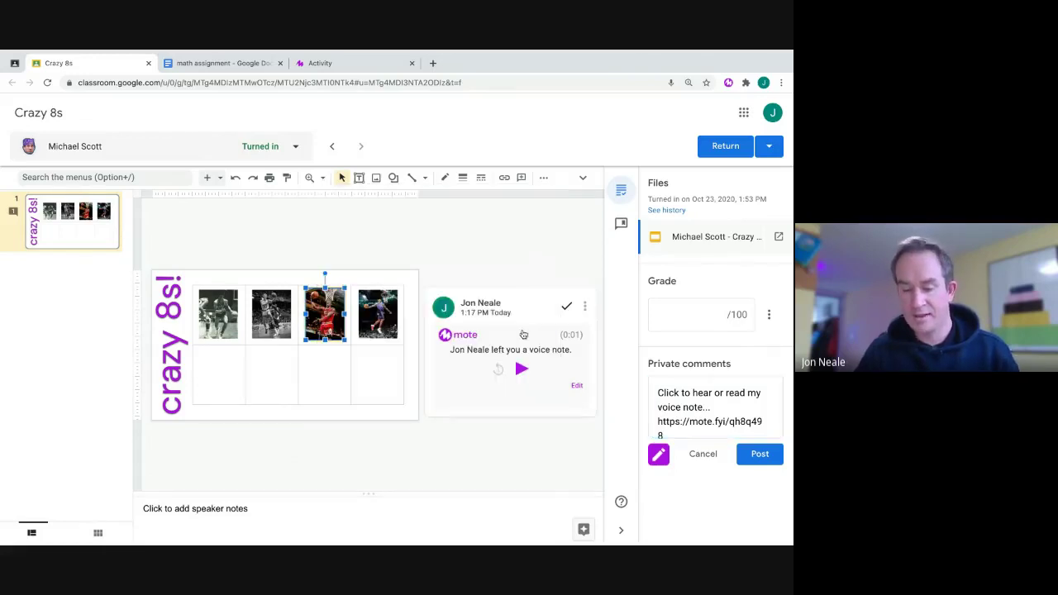
{"action": "left_click", "coordinate": [758, 454]}
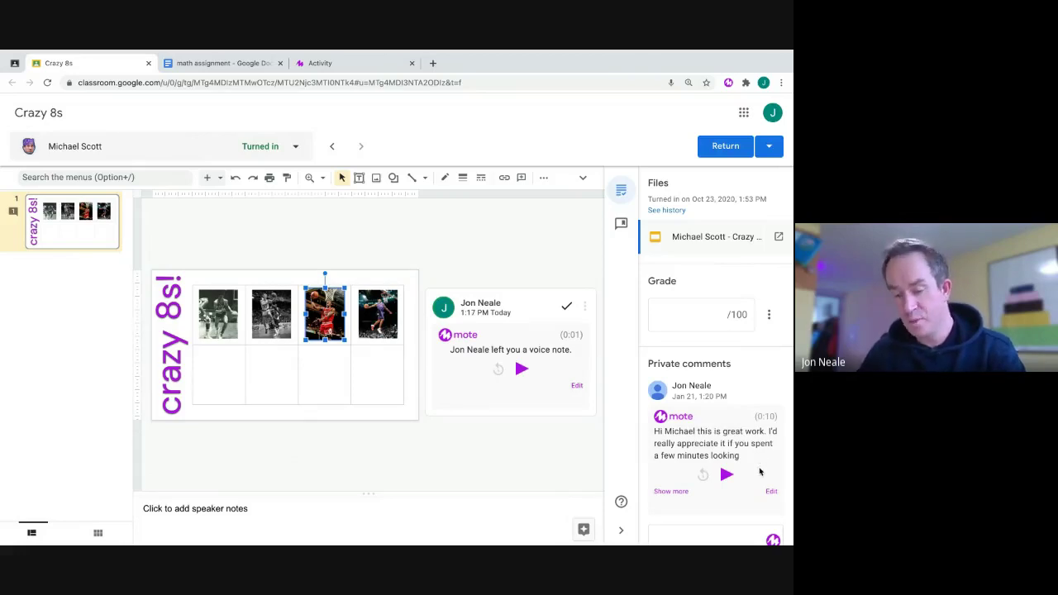
Step: Translate the posted private comment's transcript into Spanish, save it and expand the comment to its full text
{"action": "left_click", "coordinate": [771, 492]}
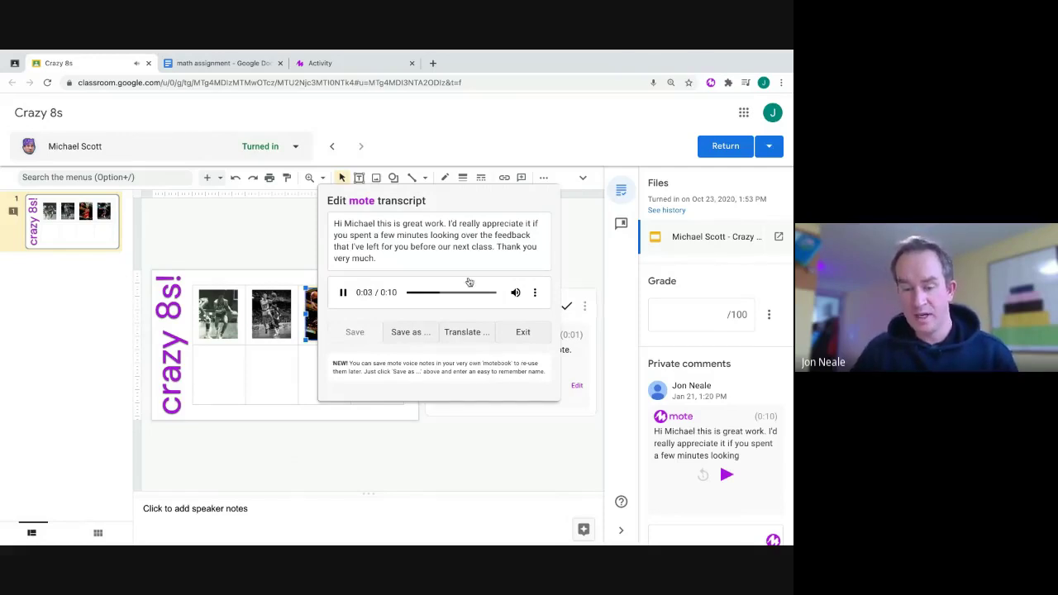
{"action": "left_click", "coordinate": [515, 294]}
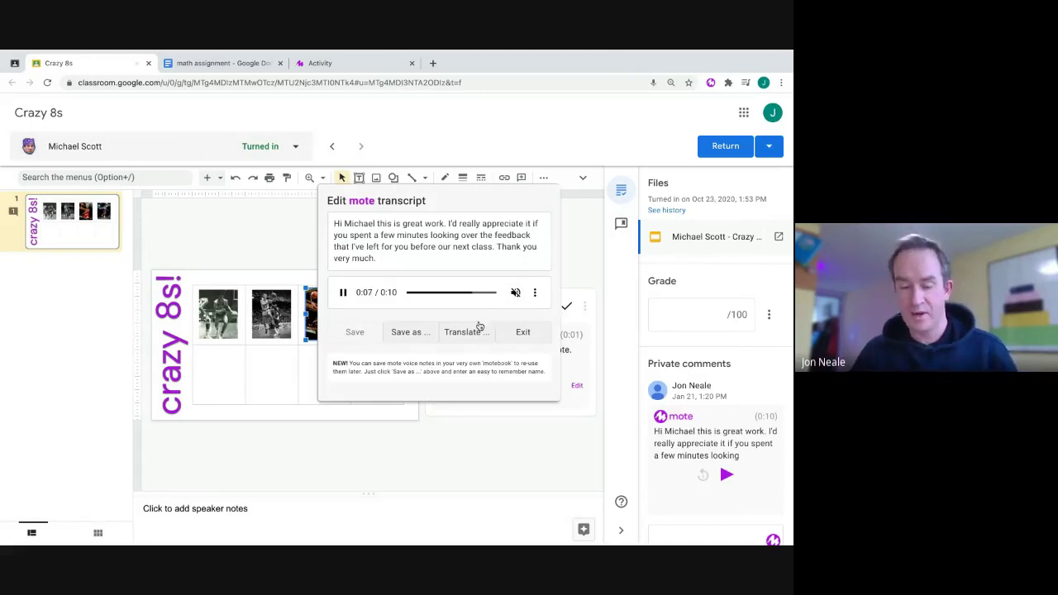
{"action": "left_click", "coordinate": [480, 328]}
{"action": "left_click", "coordinate": [364, 254]}
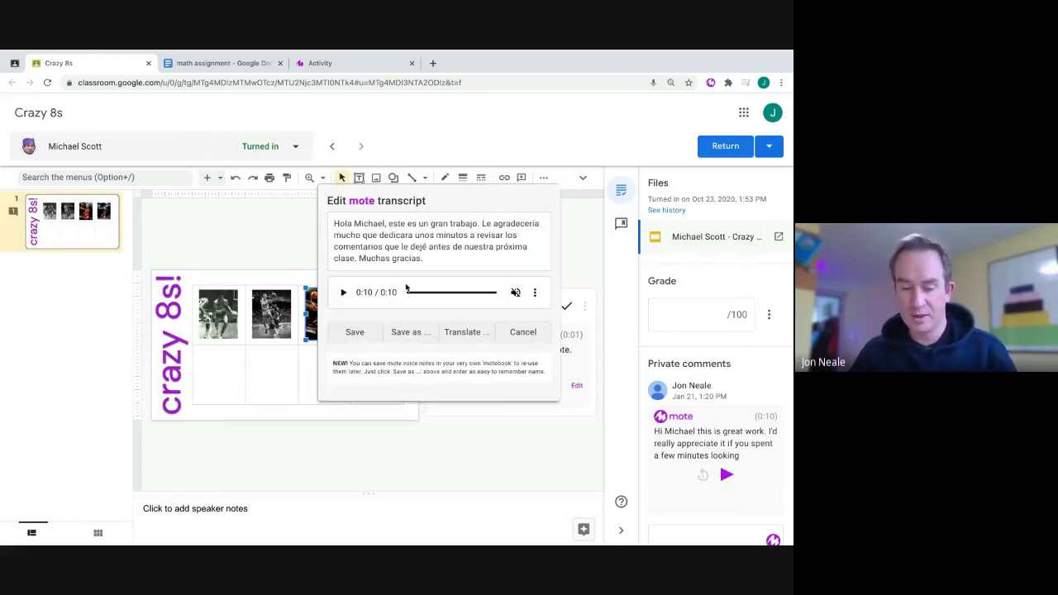
{"action": "left_click", "coordinate": [367, 333]}
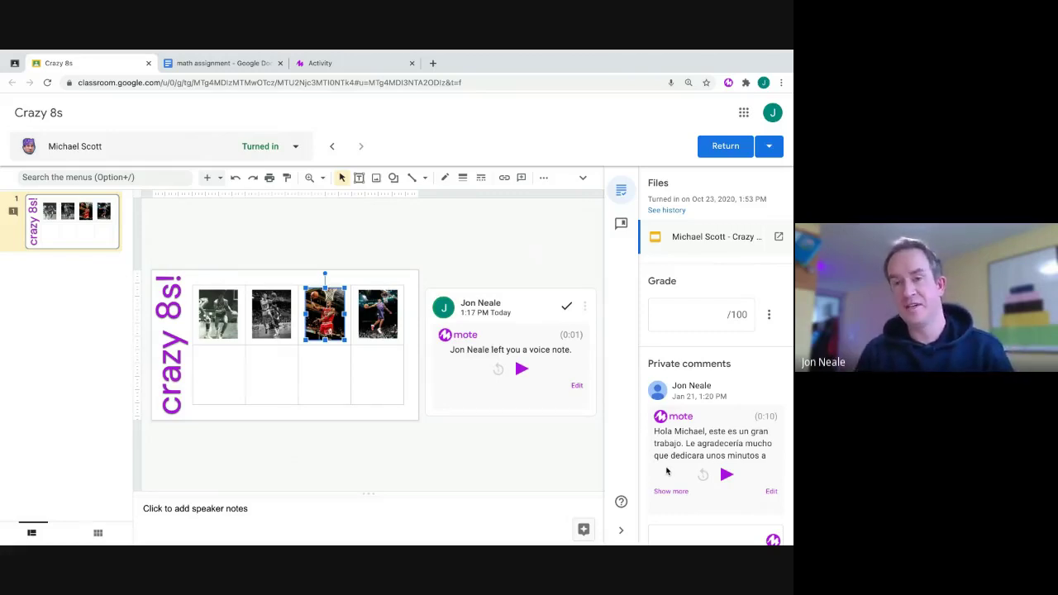
{"action": "left_click", "coordinate": [671, 491]}
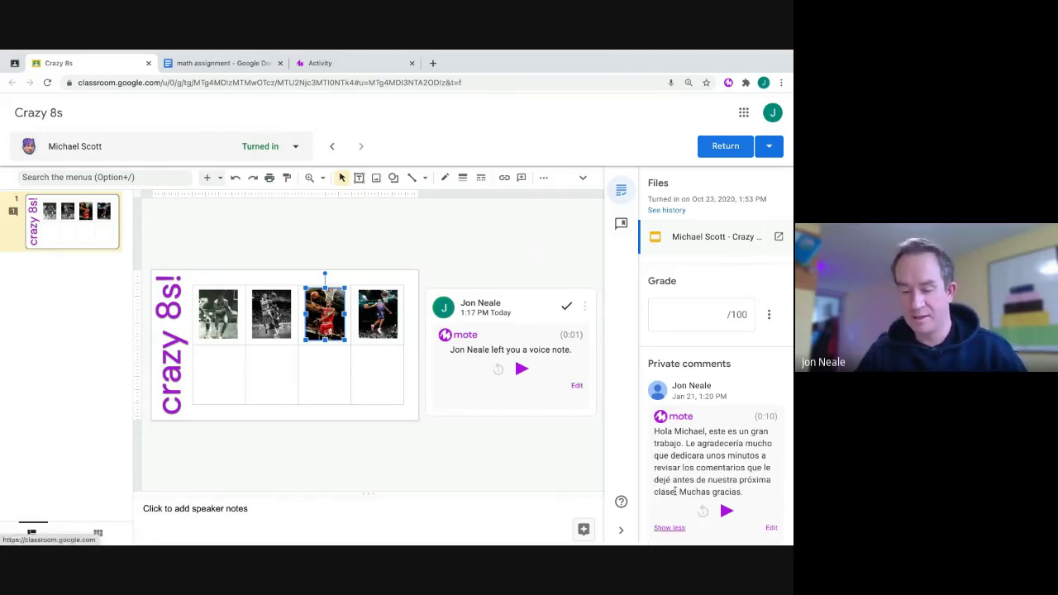
{"action": "scroll", "coordinate": [702, 471], "scroll_direction": "down", "scroll_amount": 1}
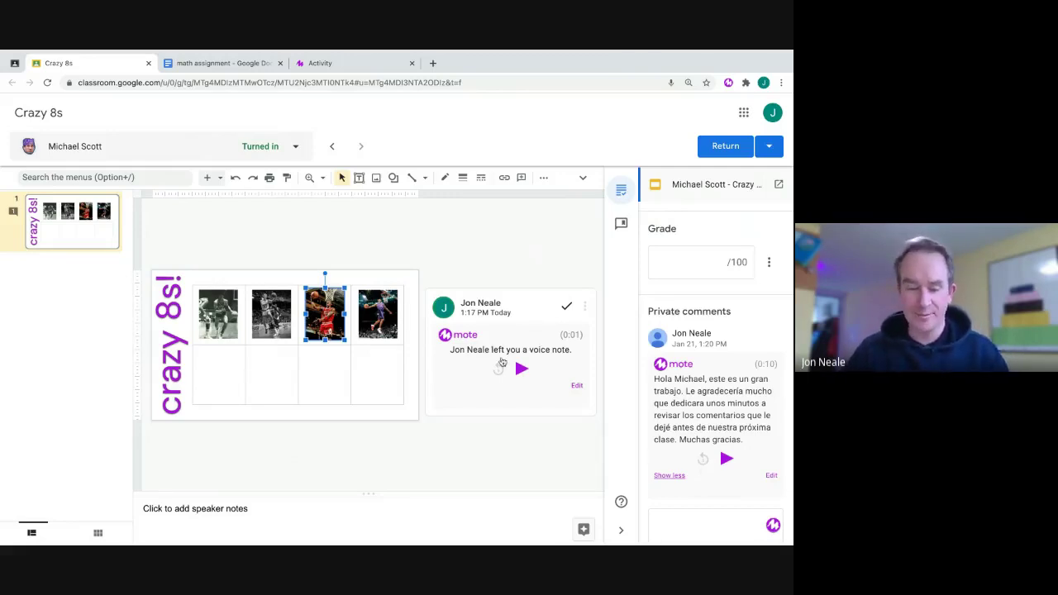
Step: Start a comment on the fourth picture of the student's slide and turn off voice transcription in the mote extension settings
{"action": "left_click", "coordinate": [389, 312]}
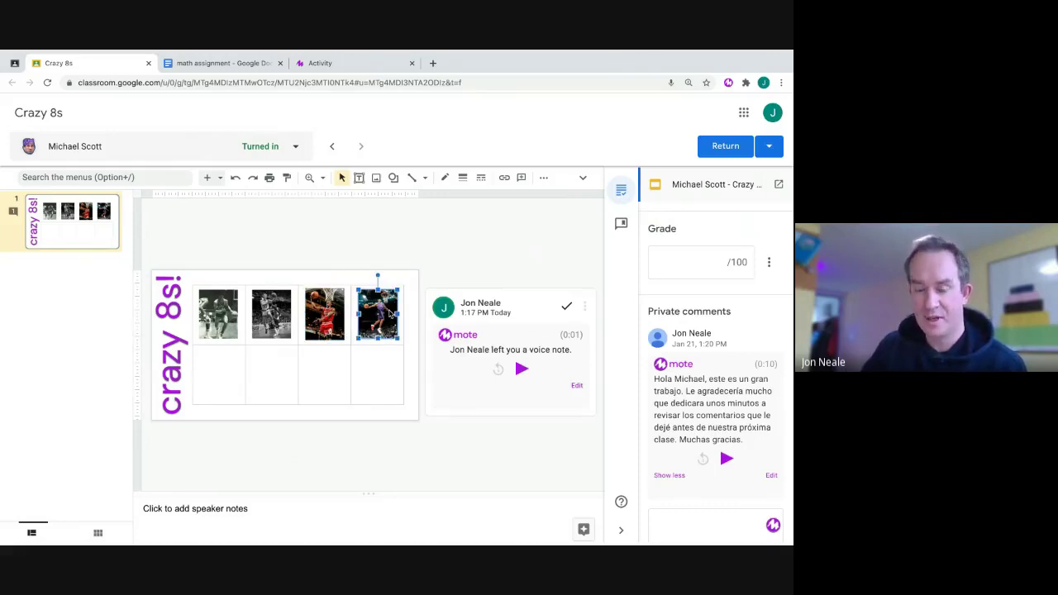
{"action": "left_click", "coordinate": [521, 181]}
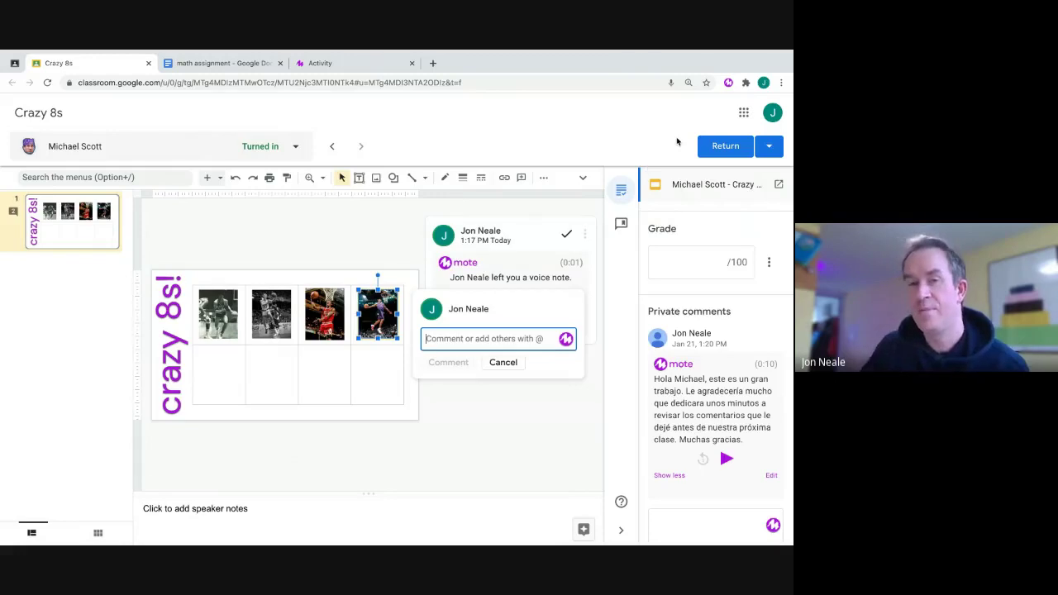
{"action": "left_click", "coordinate": [729, 82]}
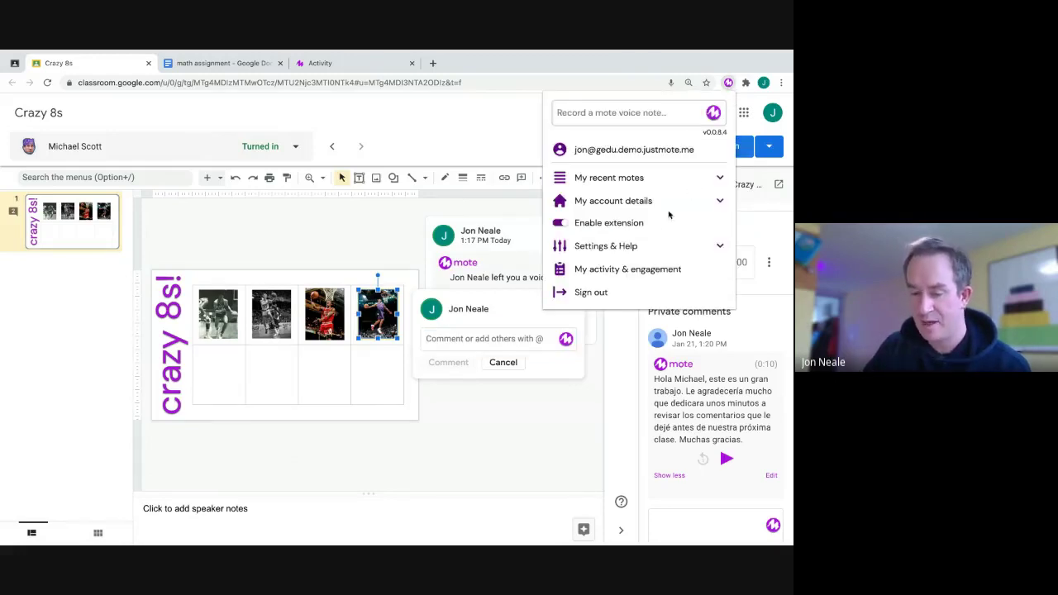
{"action": "left_click", "coordinate": [625, 245]}
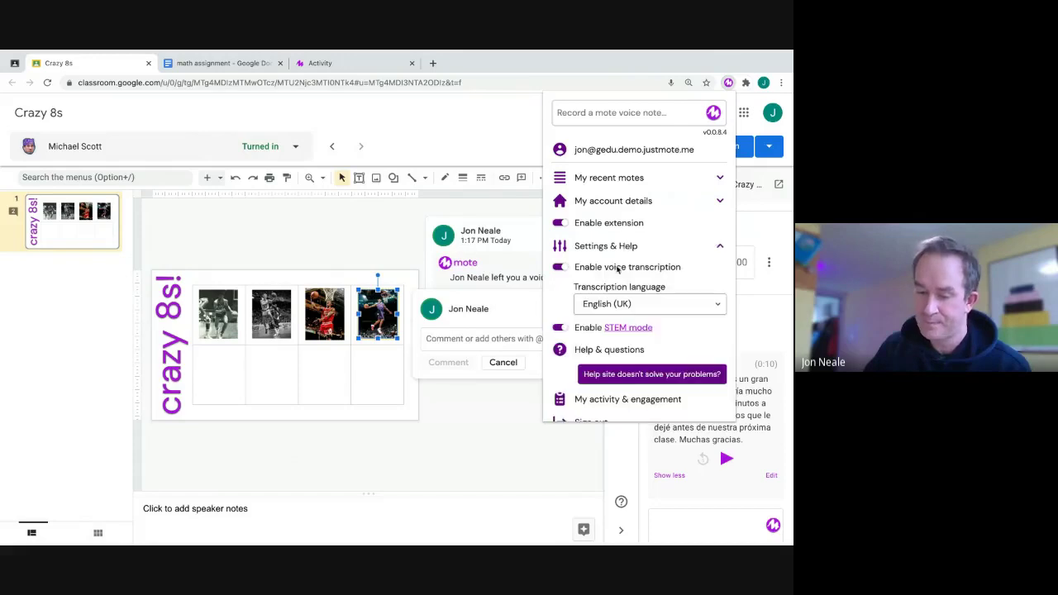
{"action": "left_click", "coordinate": [565, 269]}
{"action": "left_click", "coordinate": [524, 250]}
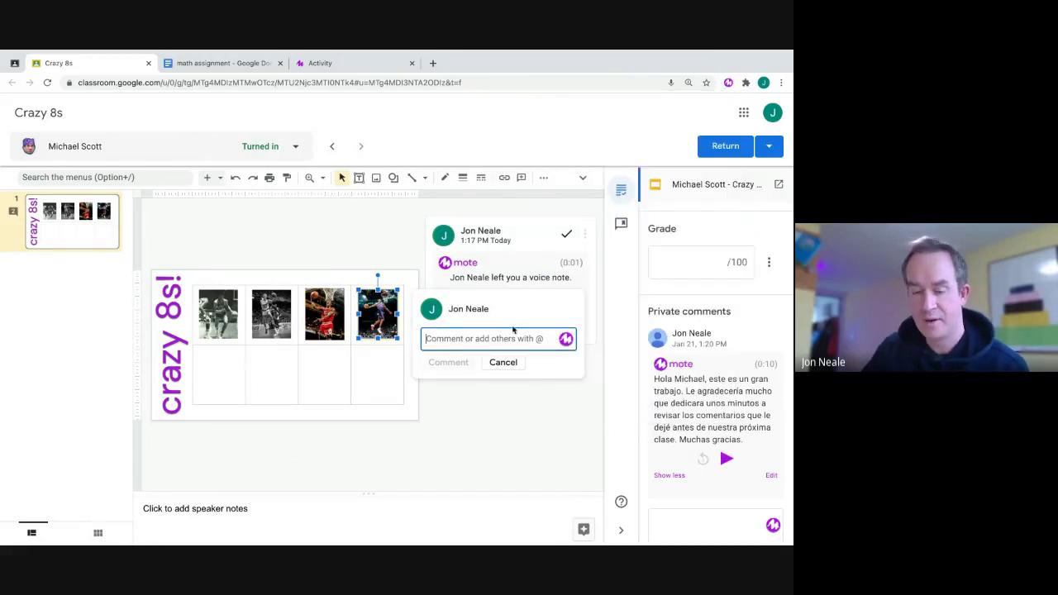
Step: Record a mote voice note in the new slide comment and open its transcript editor, muting and pausing the playback
{"action": "left_click", "coordinate": [566, 340]}
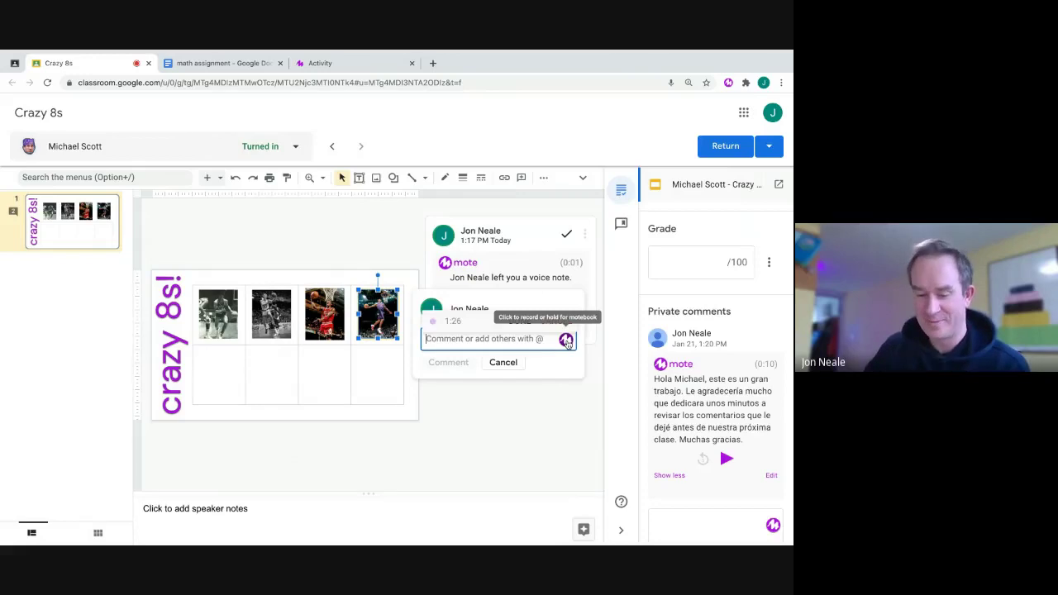
{"action": "left_click", "coordinate": [566, 340]}
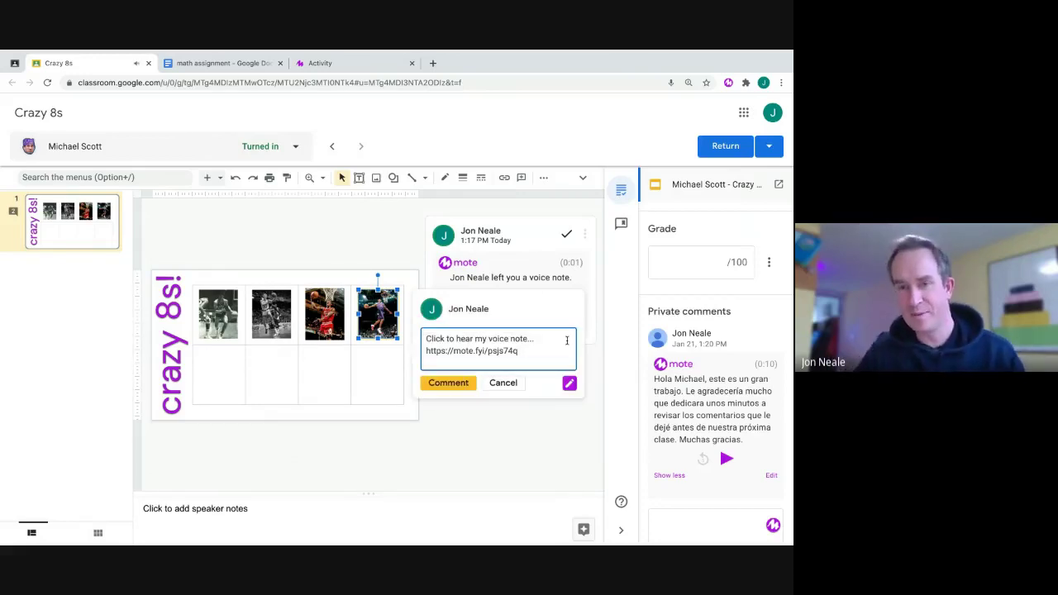
{"action": "left_click", "coordinate": [569, 385]}
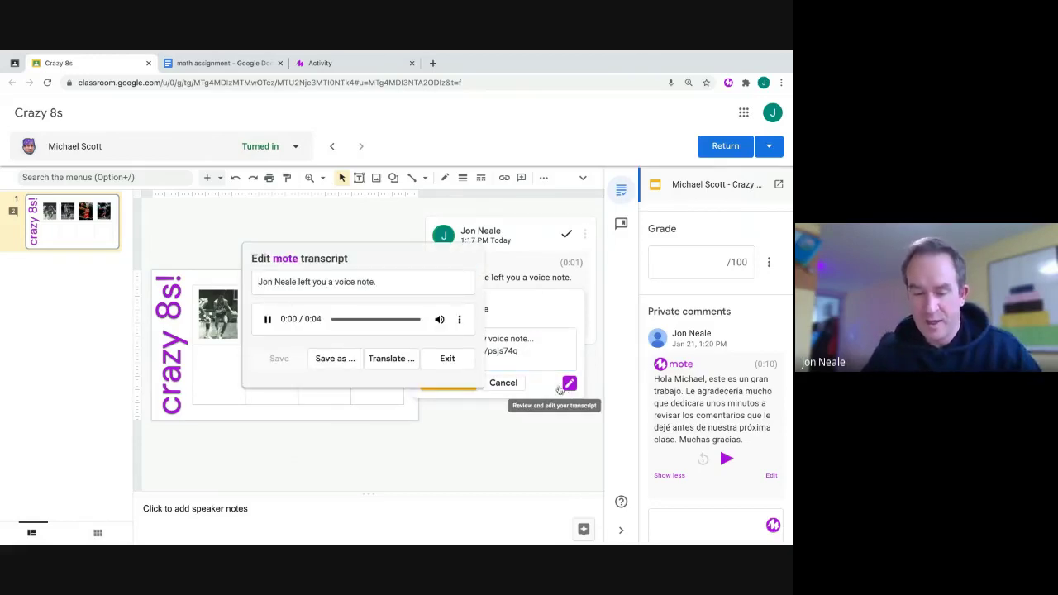
{"action": "left_click", "coordinate": [441, 321]}
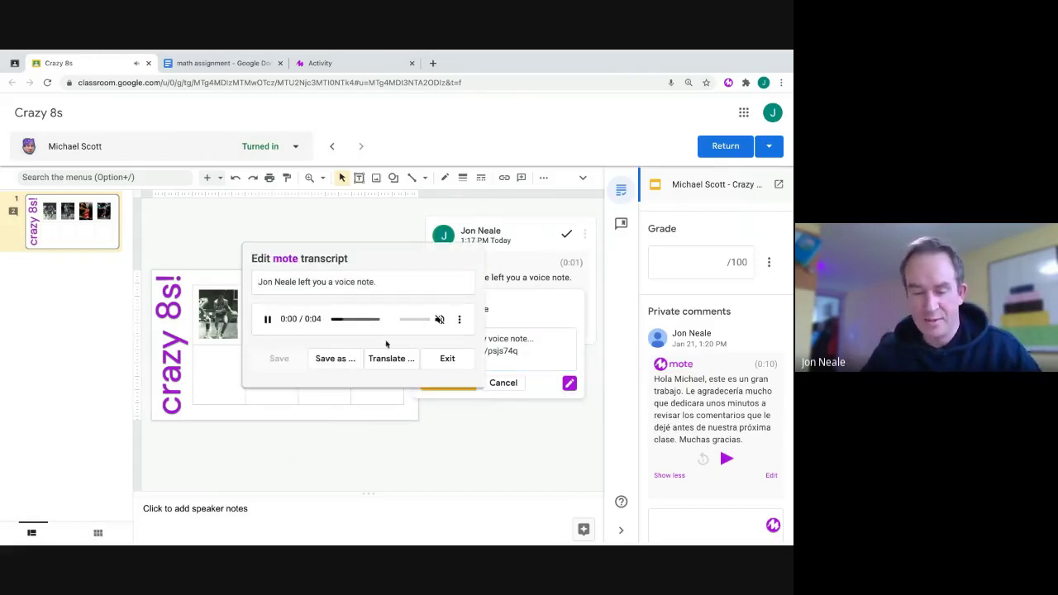
{"action": "left_click", "coordinate": [268, 321]}
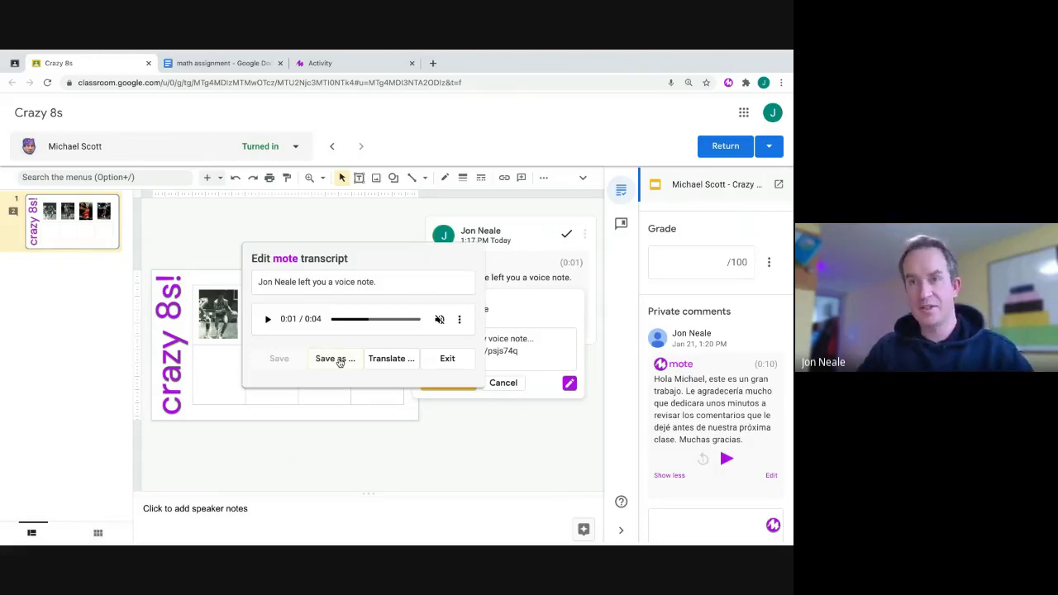
Step: Save the voice note to the motebook as "punctuation bcot" and post the comment on the slide
{"action": "left_click", "coordinate": [337, 358]}
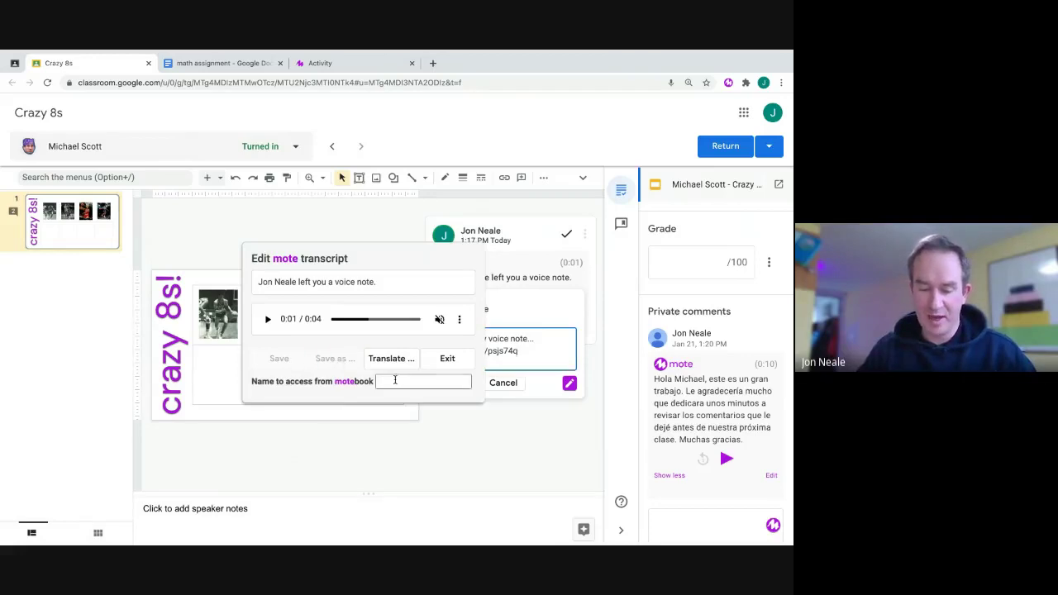
{"action": "left_click", "coordinate": [397, 381]}
{"action": "type", "text": "pun"}
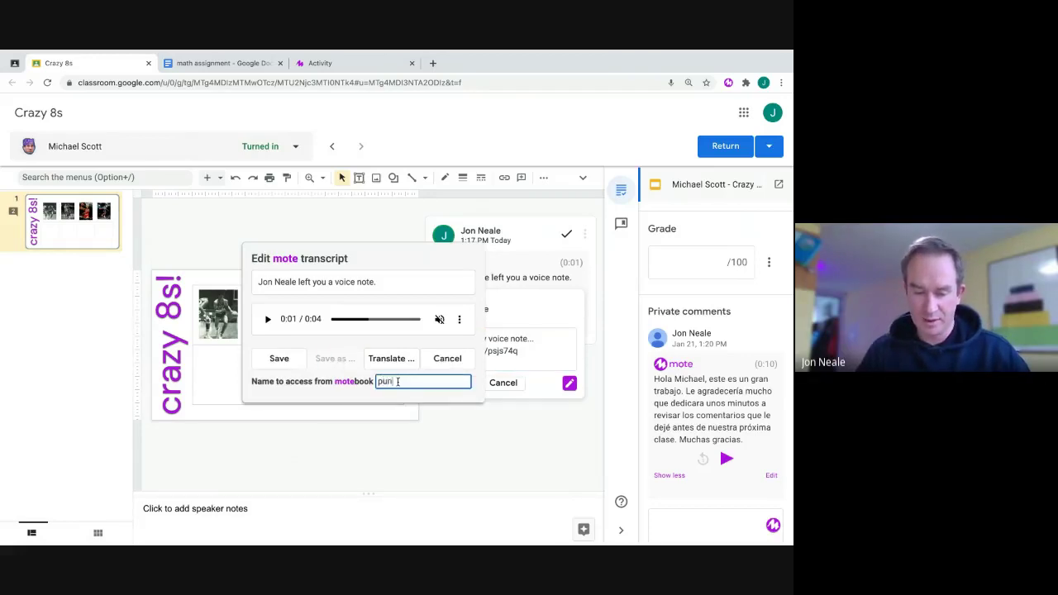
{"action": "type", "text": "ctuation "}
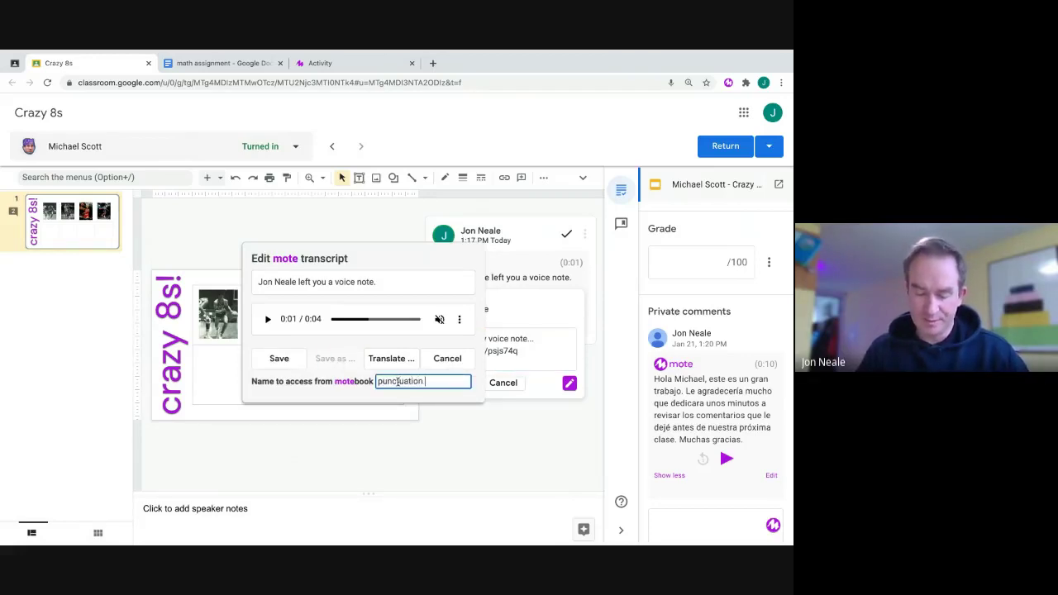
{"action": "type", "text": "bcot"}
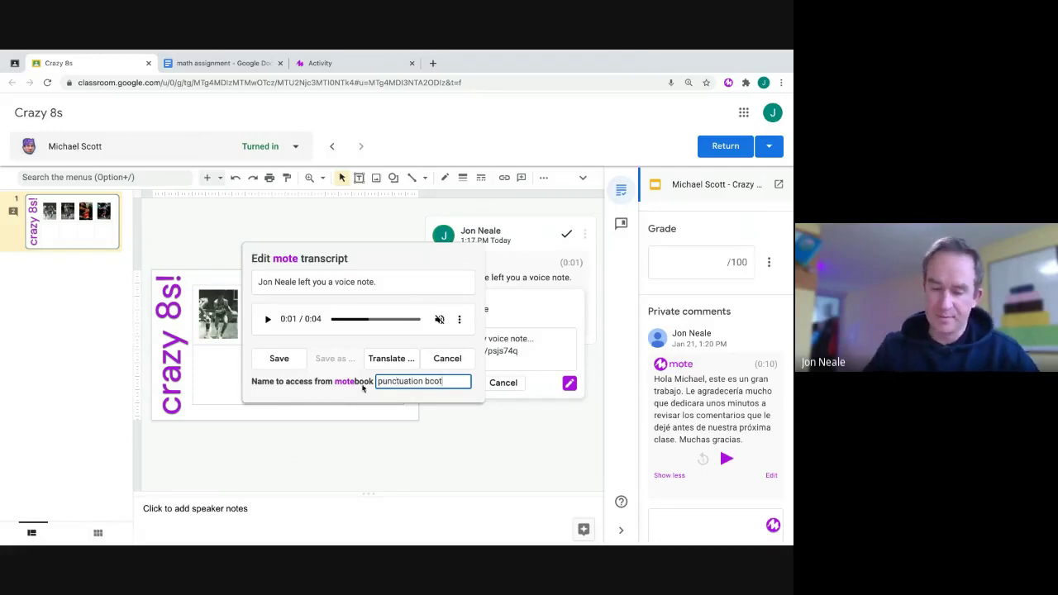
{"action": "left_click", "coordinate": [287, 361]}
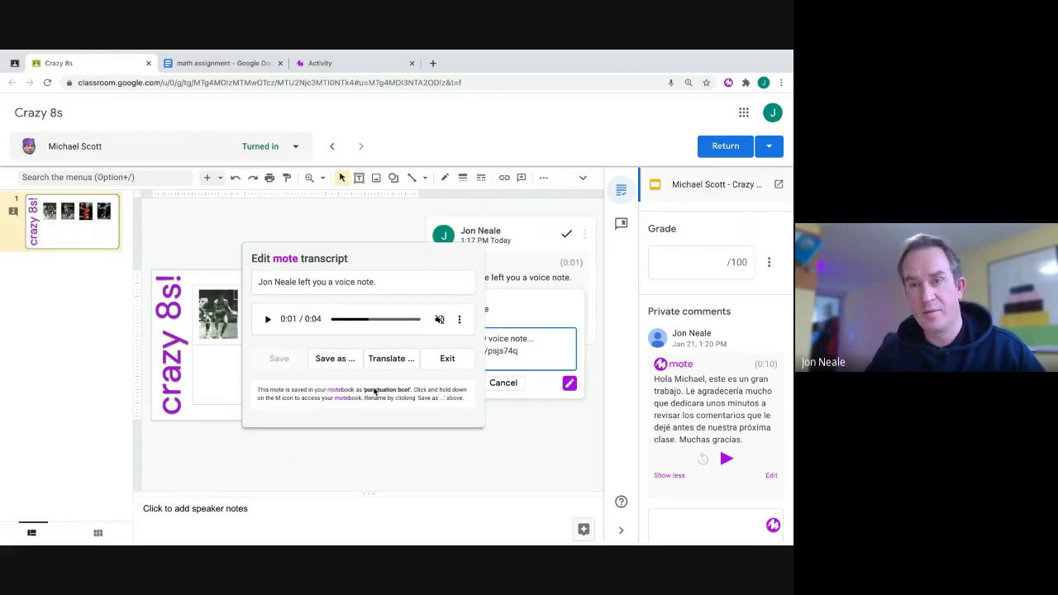
{"action": "left_click", "coordinate": [444, 358]}
{"action": "left_click", "coordinate": [453, 383]}
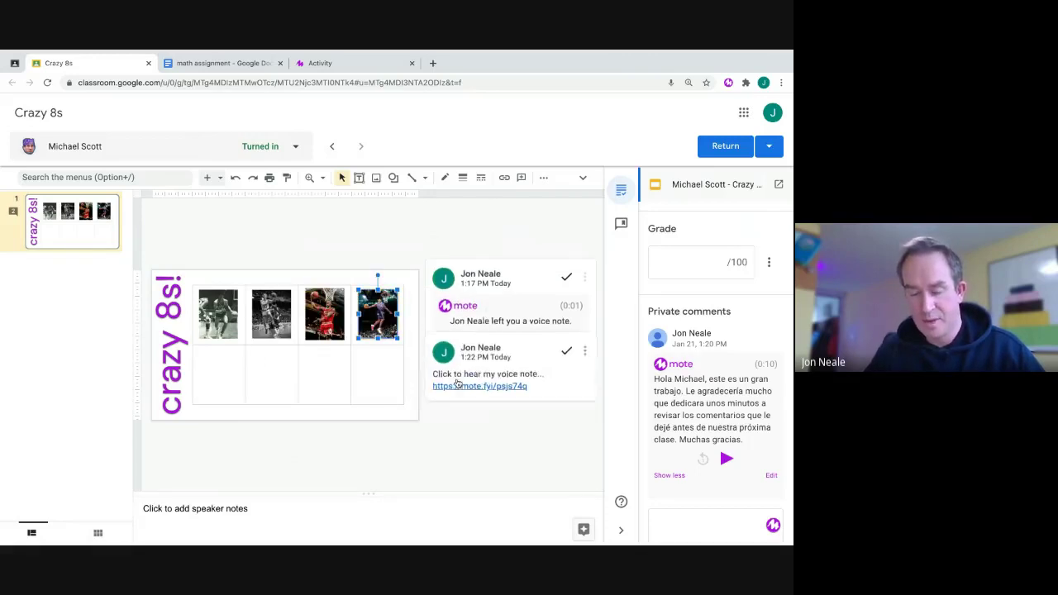
Step: Go to the other student's Crazy 8s submission and post the saved "punctuation bcot" note from the motebook as a private comment
{"action": "left_click", "coordinate": [296, 148]}
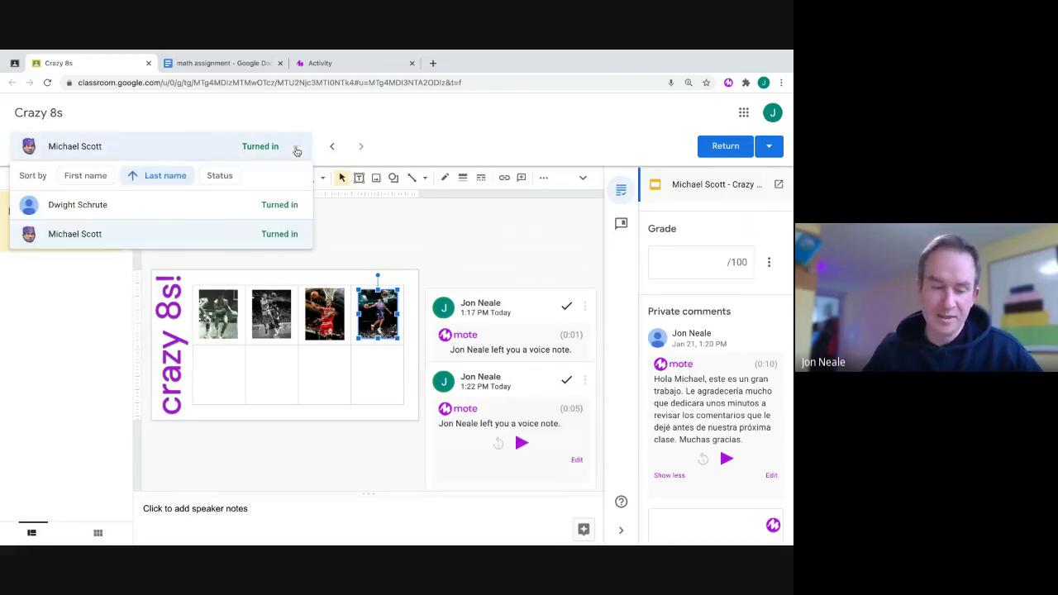
{"action": "left_click", "coordinate": [258, 203]}
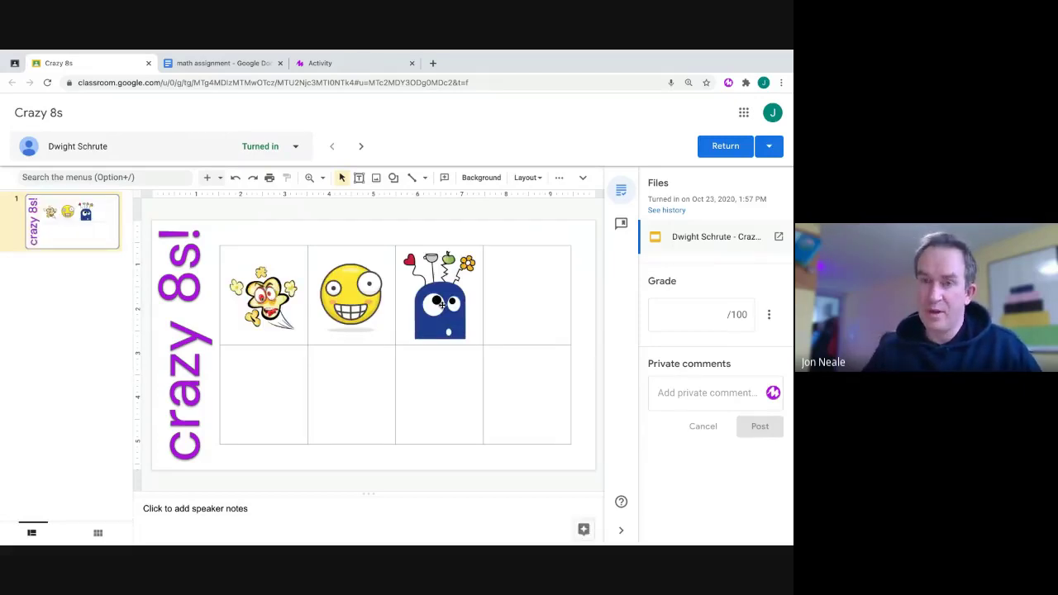
{"action": "left_click", "coordinate": [774, 394]}
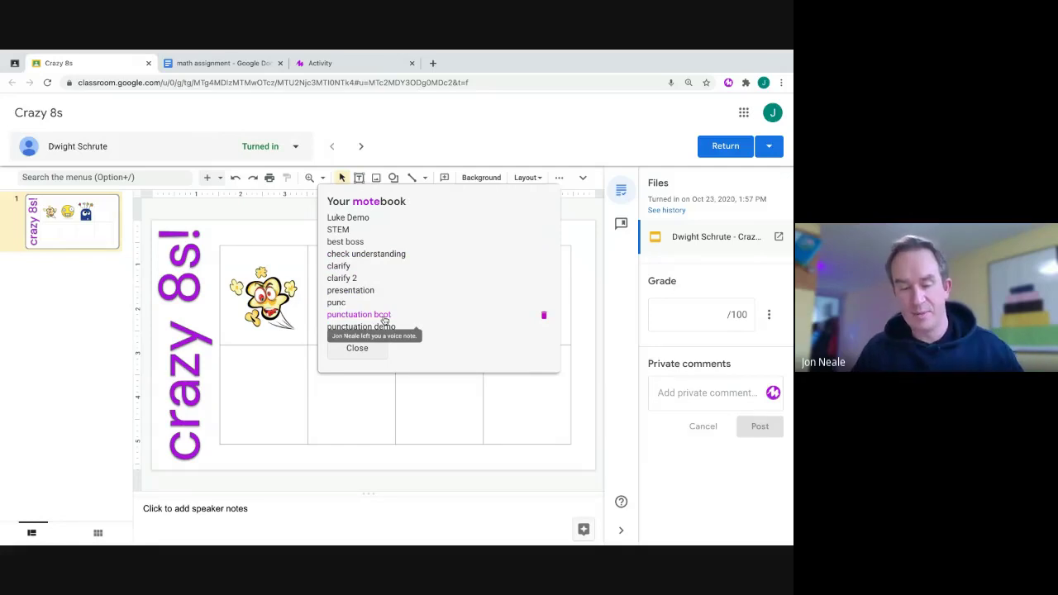
{"action": "left_click", "coordinate": [384, 315]}
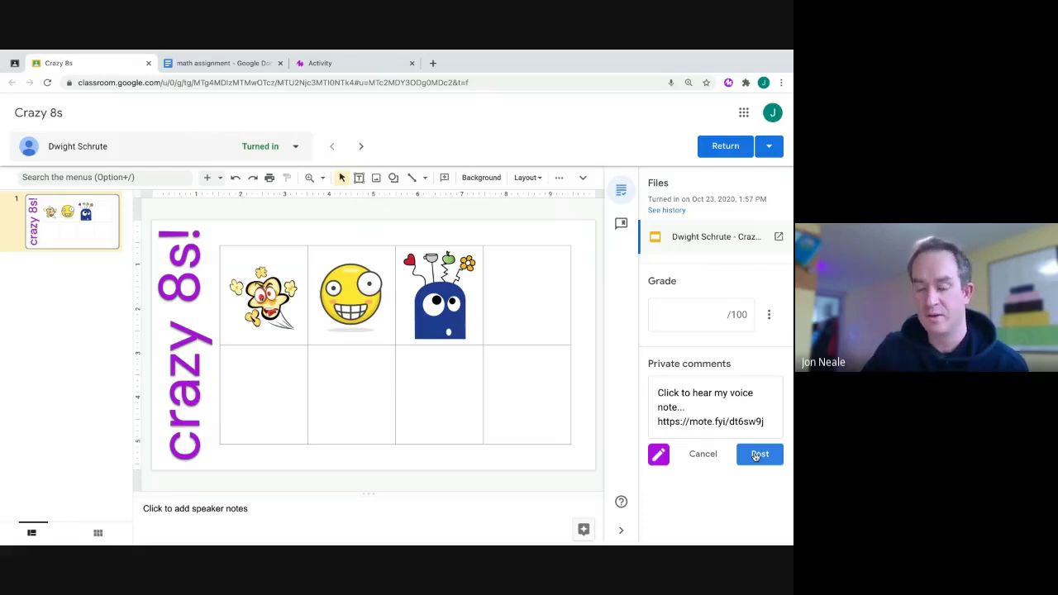
{"action": "left_click", "coordinate": [757, 455]}
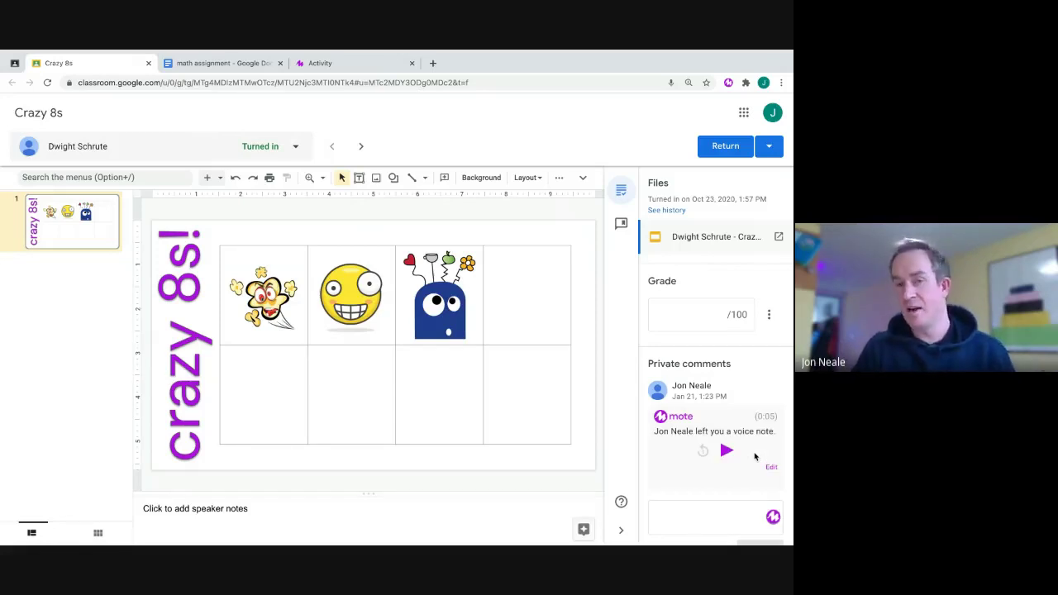
Step: Switch to the math assignment document in Google Docs and discard its unposted voice note comment
{"action": "left_click", "coordinate": [15, 82]}
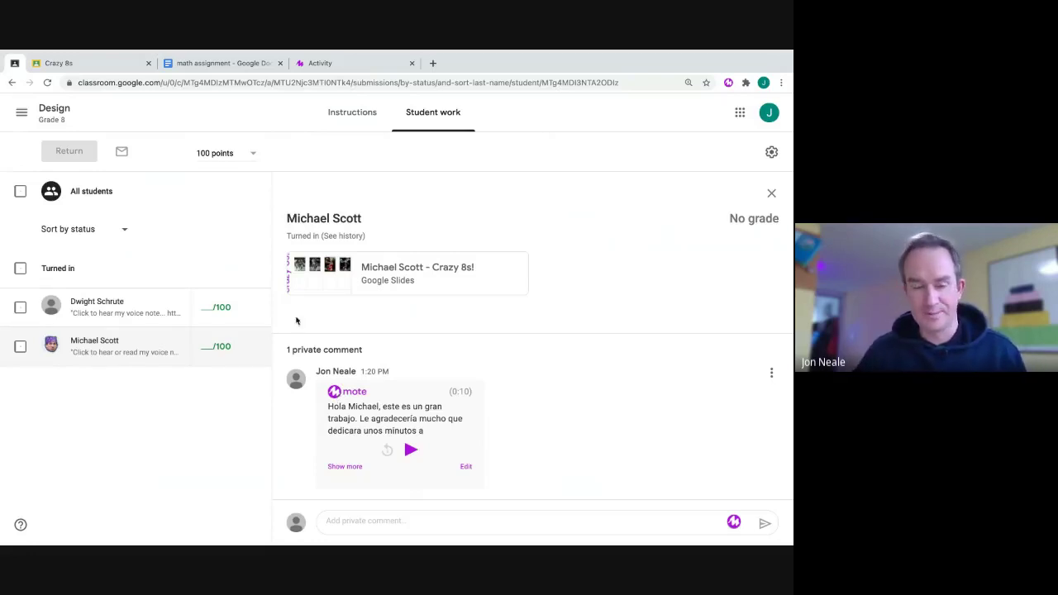
{"action": "left_click", "coordinate": [246, 64]}
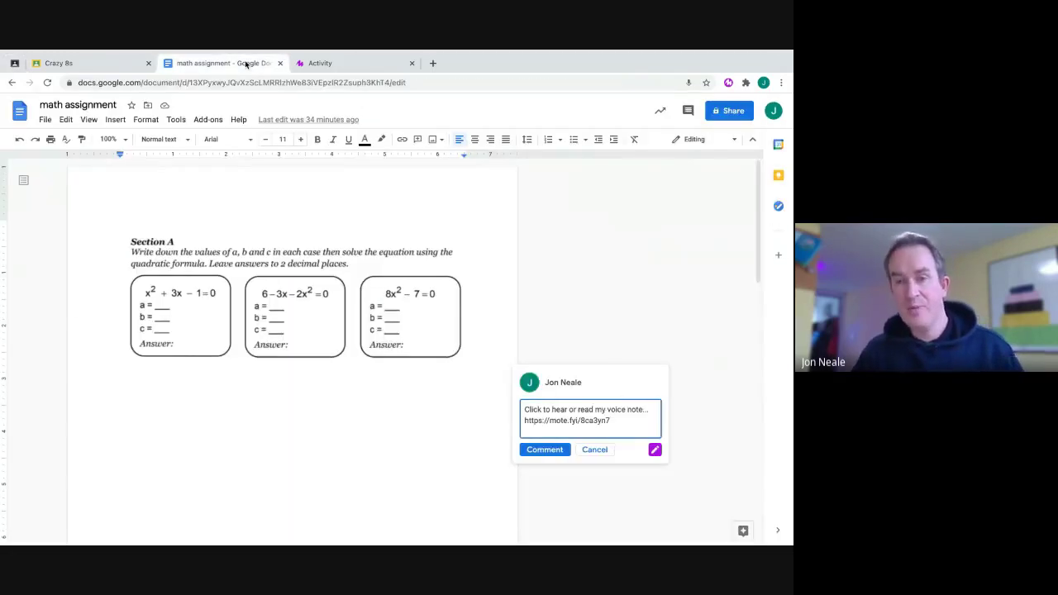
{"action": "left_click", "coordinate": [599, 450]}
{"action": "left_click", "coordinate": [686, 271]}
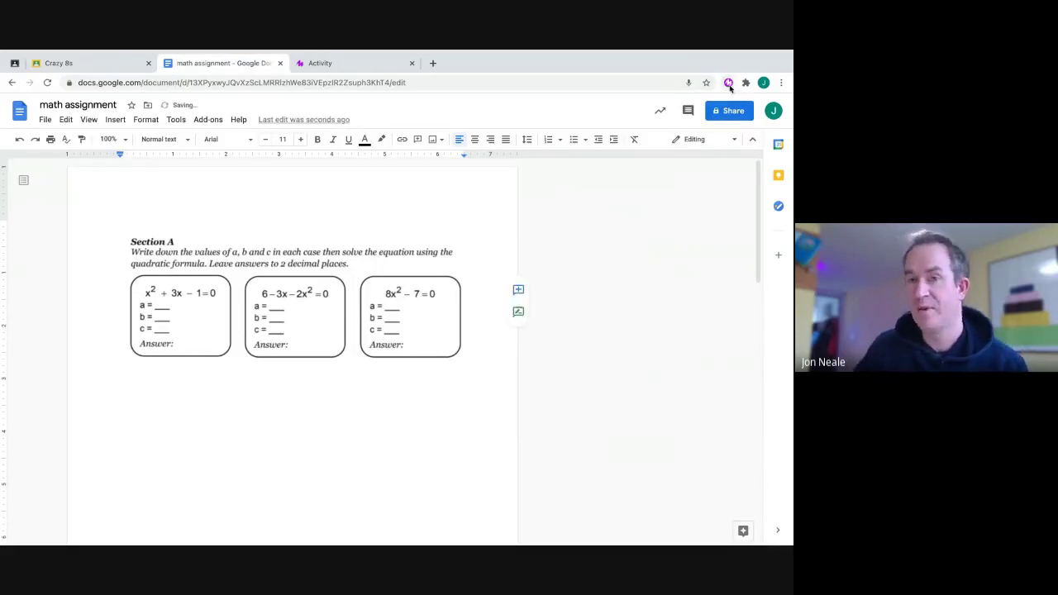
Step: Turn voice transcription back on in the mote extension settings
{"action": "left_click", "coordinate": [728, 83]}
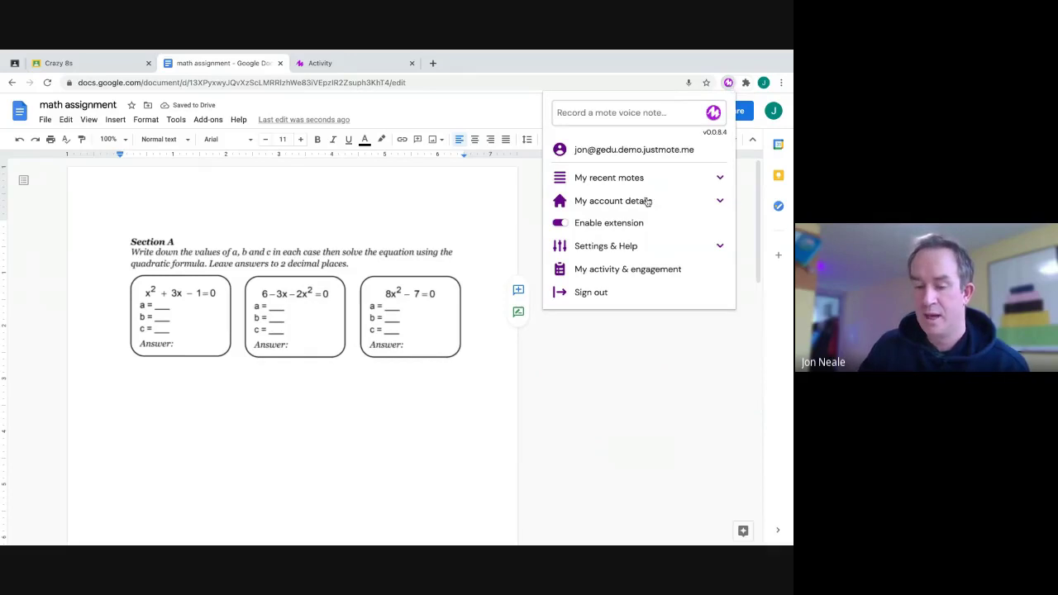
{"action": "left_click", "coordinate": [628, 247]}
{"action": "left_click", "coordinate": [561, 268]}
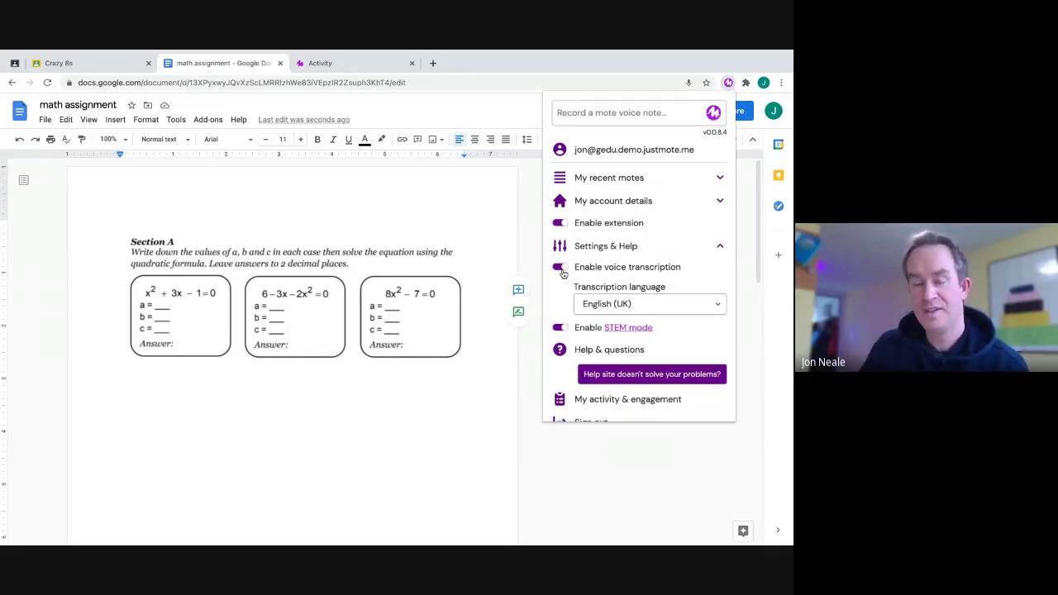
{"action": "left_click", "coordinate": [637, 469]}
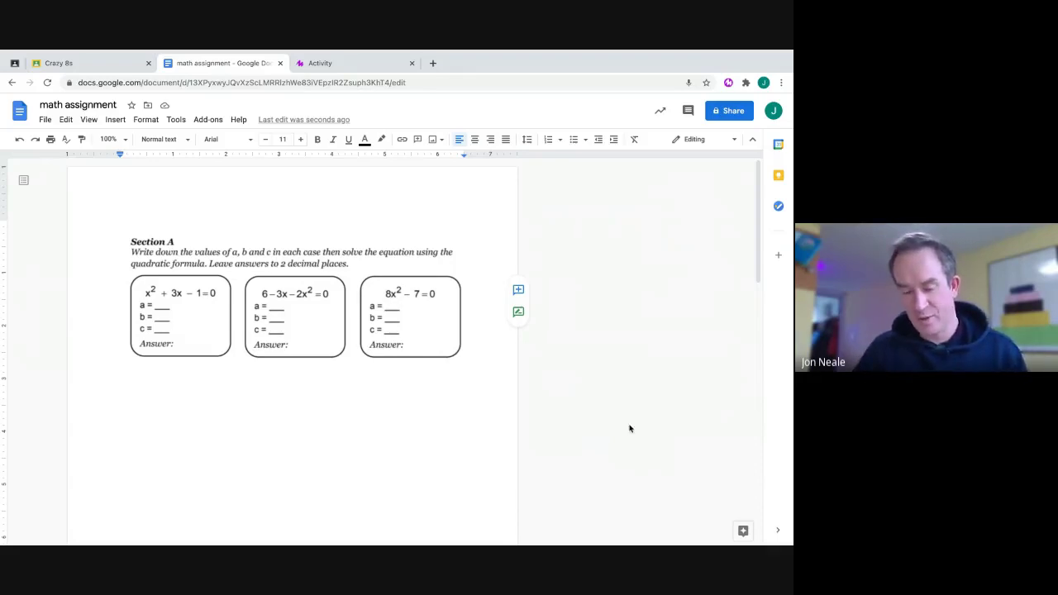
Step: Add a comment to the math assignment and record a mote voice note about the 8x² − 7 = 0 equation
{"action": "left_click", "coordinate": [519, 291]}
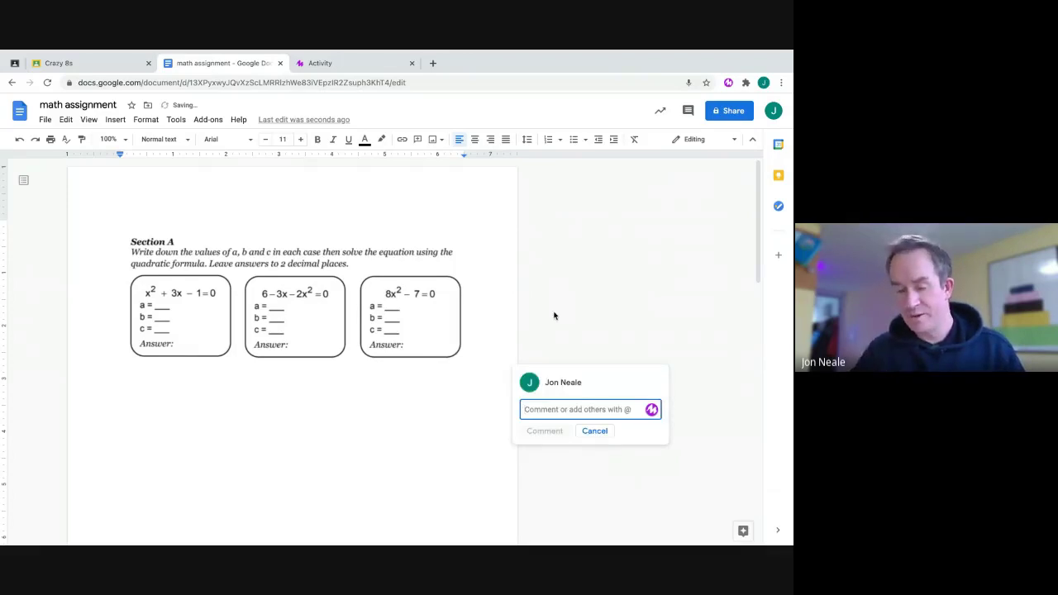
{"action": "left_click", "coordinate": [652, 410]}
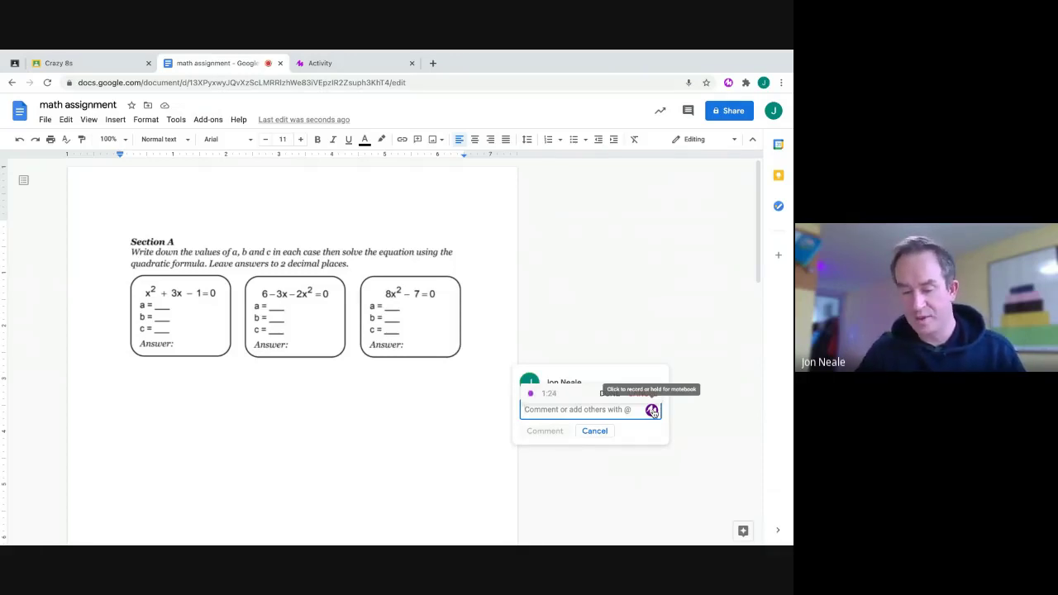
{"action": "left_click", "coordinate": [653, 411]}
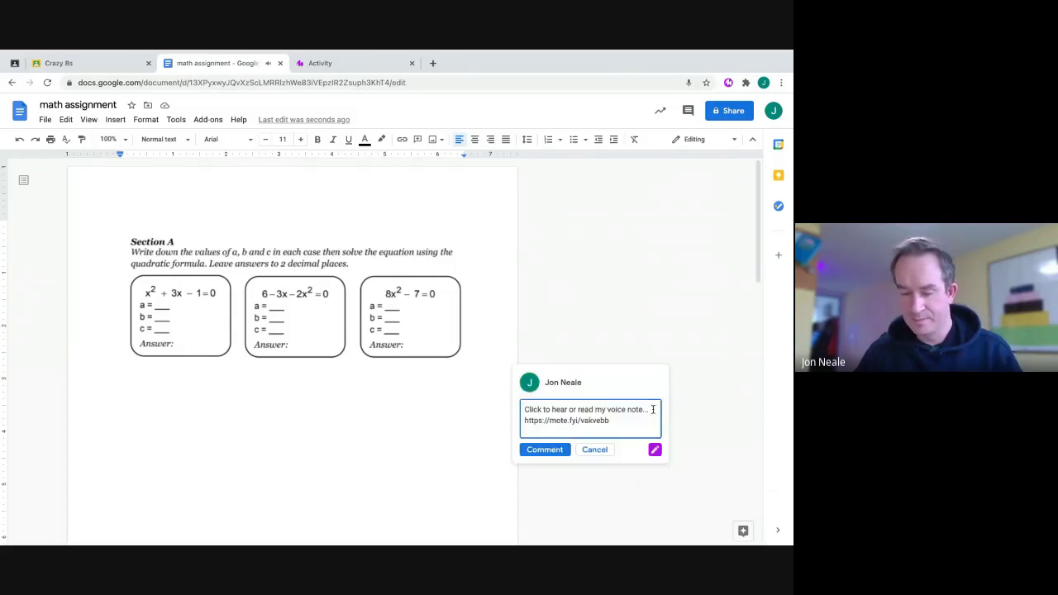
Step: Review the transcript's equation in the scientific notation editor, close the transcript without changes and post the comment
{"action": "left_click", "coordinate": [655, 451]}
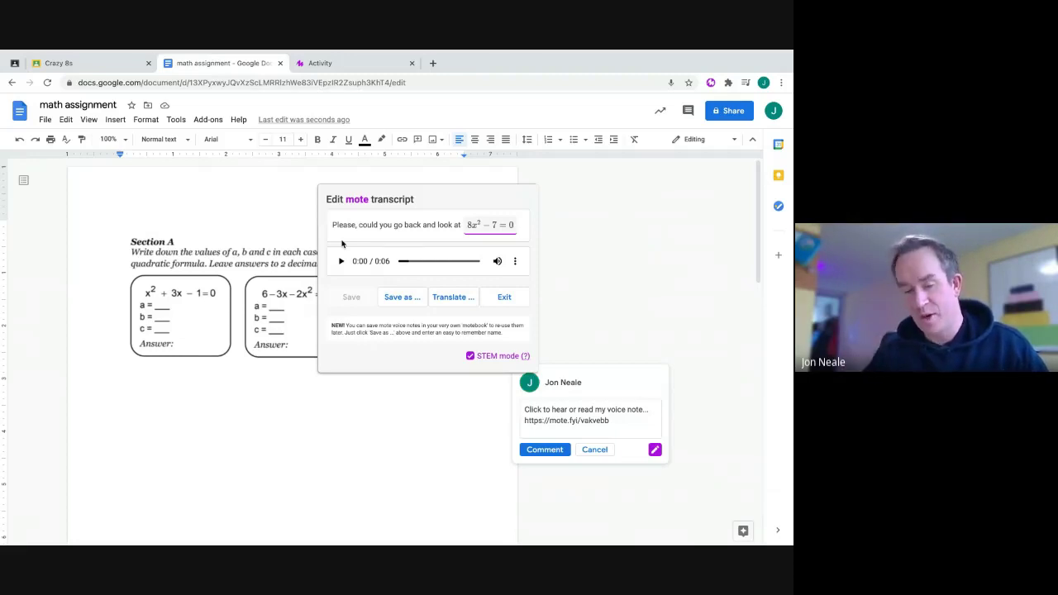
{"action": "left_click", "coordinate": [490, 226]}
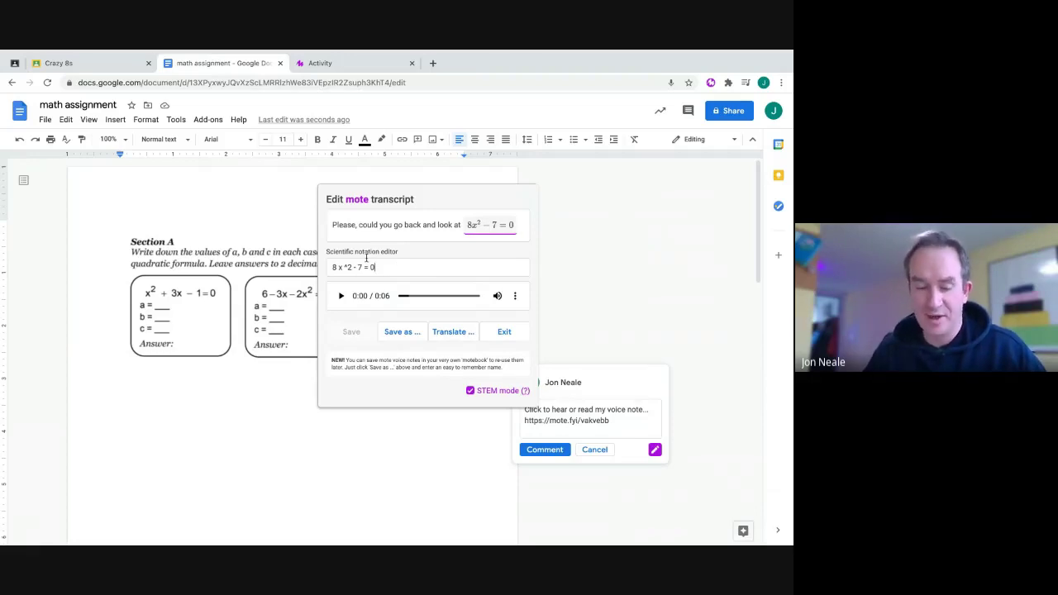
{"action": "left_click", "coordinate": [502, 334]}
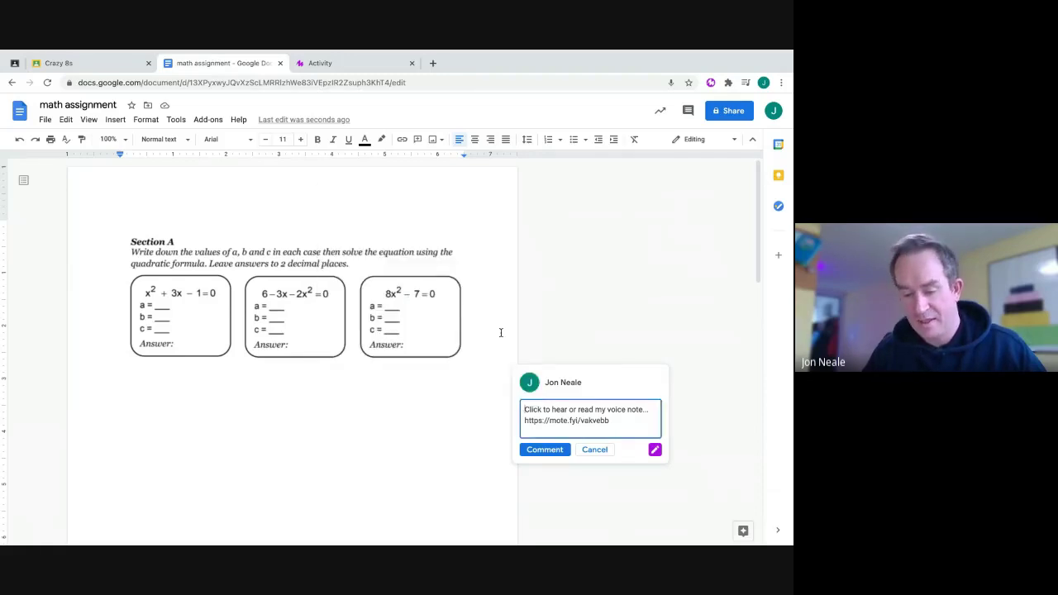
{"action": "left_click", "coordinate": [552, 451]}
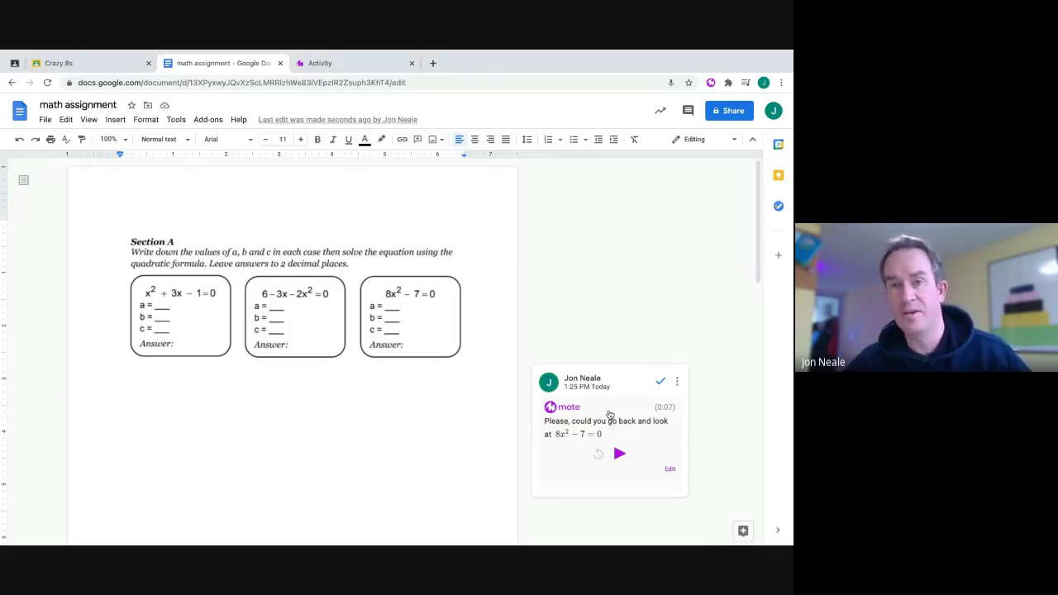
Step: Refresh the mote My activity page and examine the recent voice notes with their download options and context links
{"action": "left_click", "coordinate": [365, 66]}
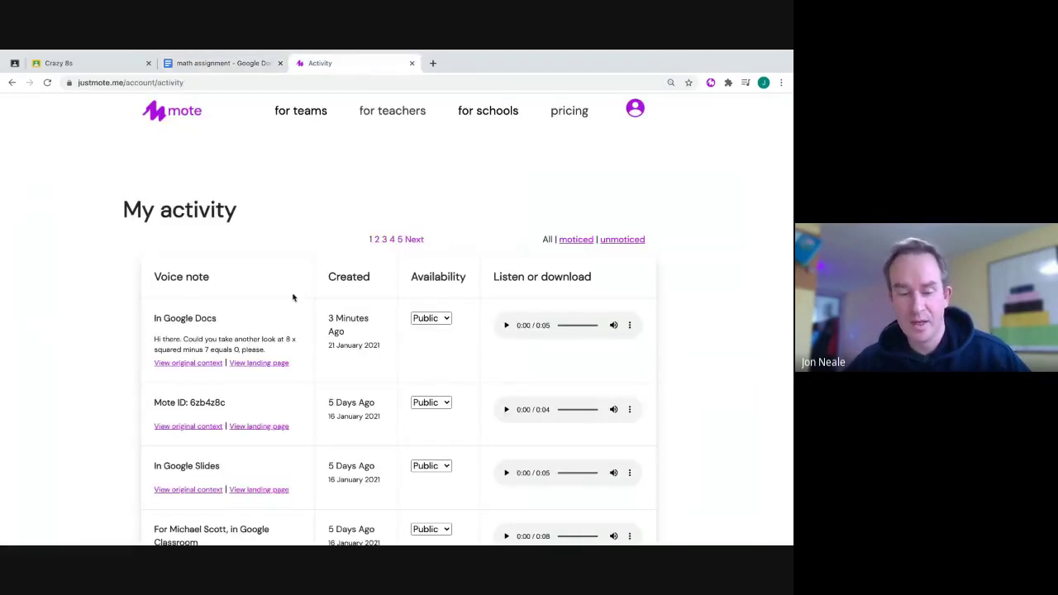
{"action": "left_click", "coordinate": [47, 83]}
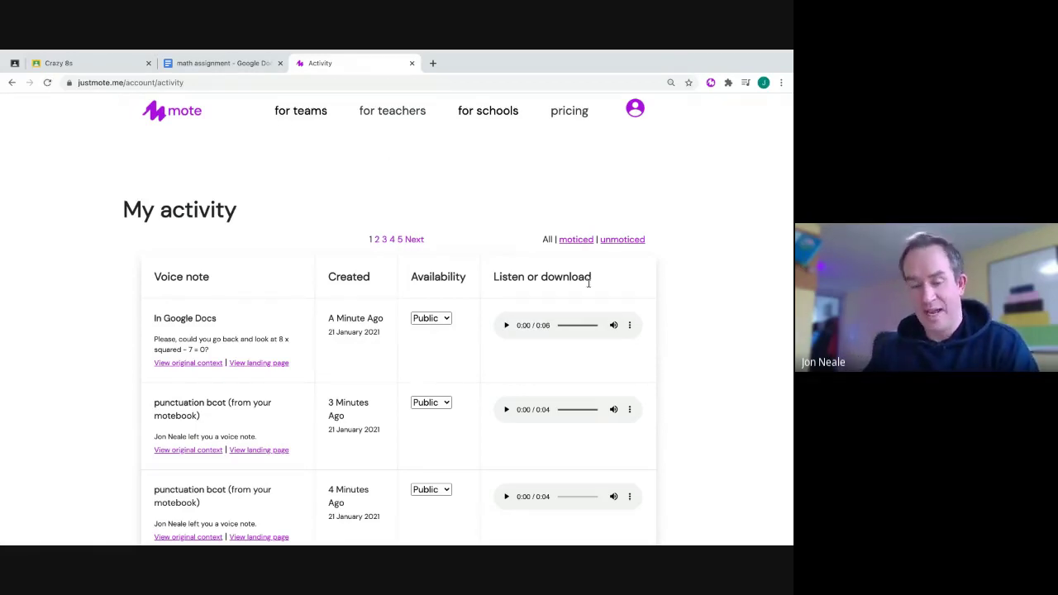
{"action": "left_click", "coordinate": [630, 325]}
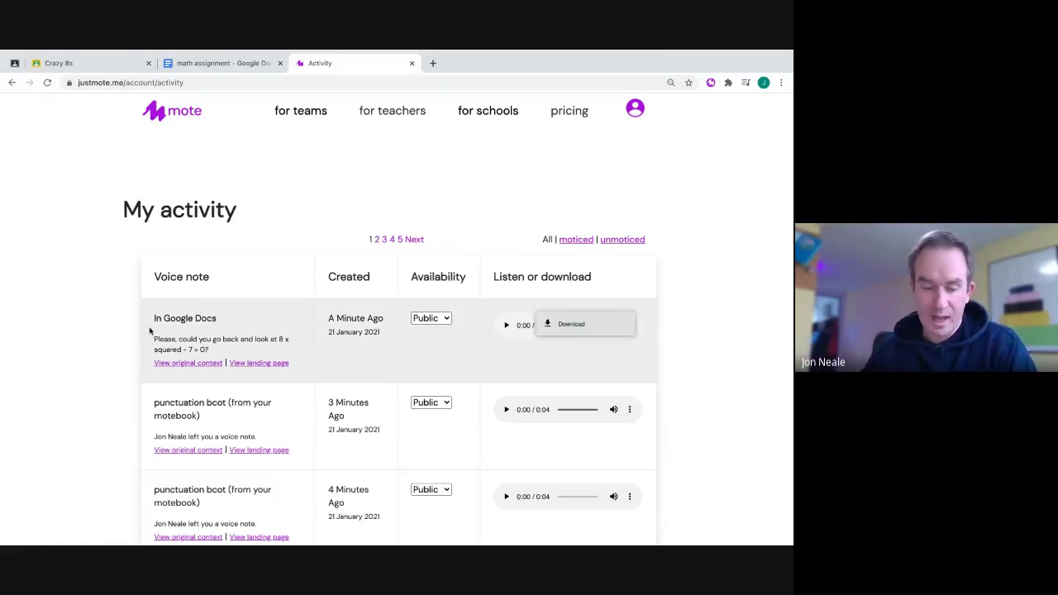
{"action": "scroll", "coordinate": [118, 346], "scroll_direction": "down", "scroll_amount": 5}
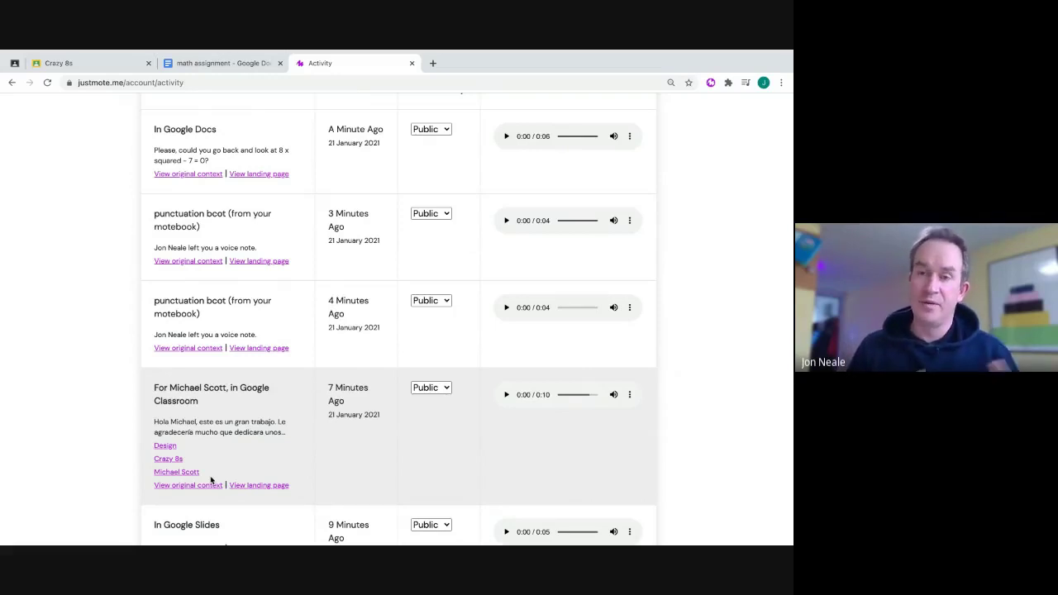
Step: Create a new Google Slides presentation in a new browser tab using slides.new
{"action": "left_click", "coordinate": [432, 63]}
{"action": "type", "text": "slides.new"}
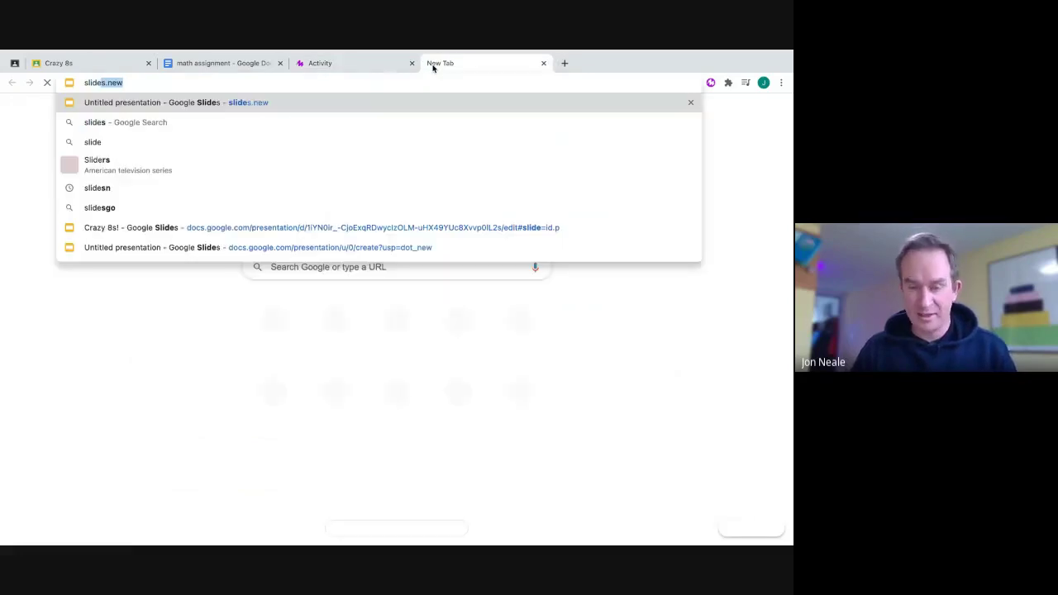
{"action": "key", "text": "Return"}
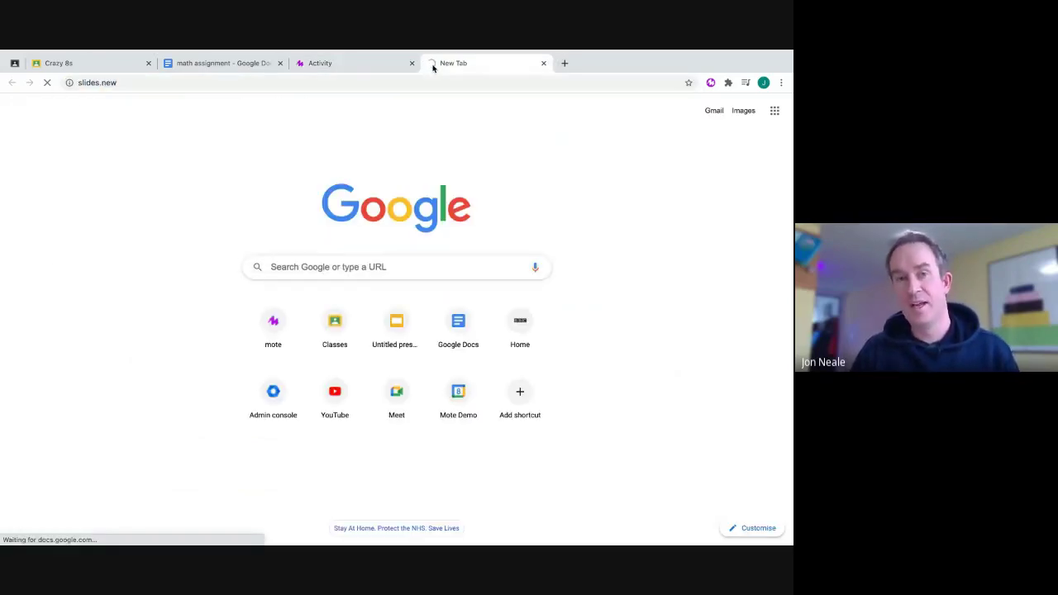